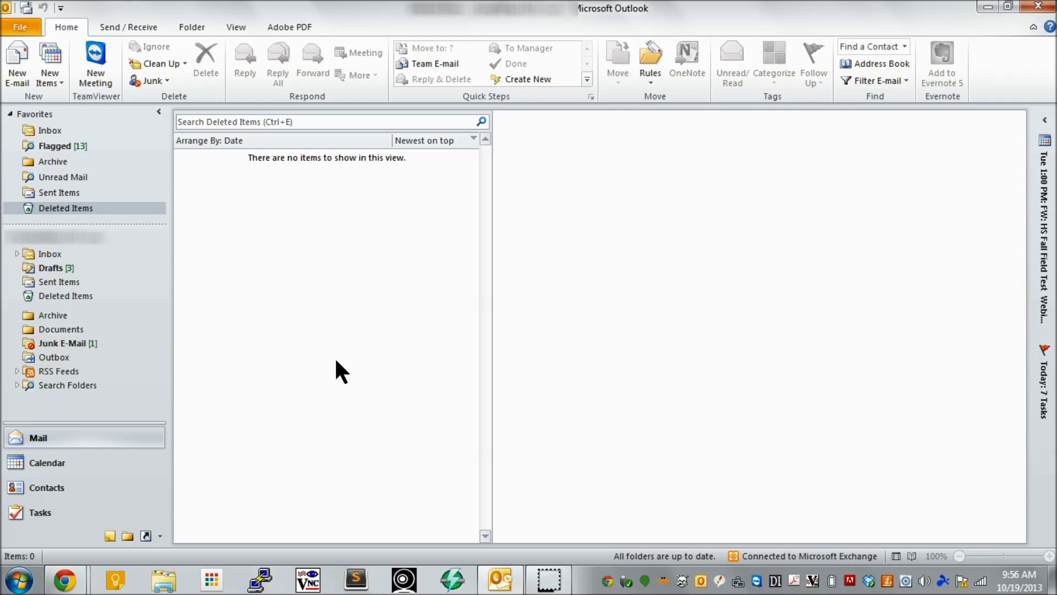
# - Show the empty Deleted Items folder in the Mail view
pyautogui.click(344, 291)
pyautogui.click(403, 255)
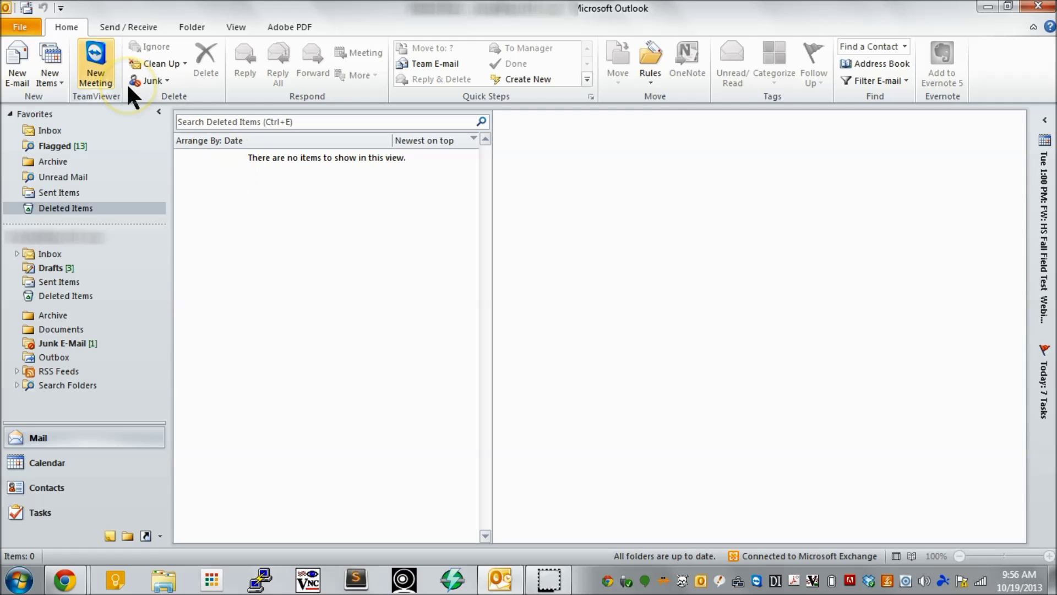
# - Open the Account Settings list of e-mail accounts from the Info page
pyautogui.click(11, 28)
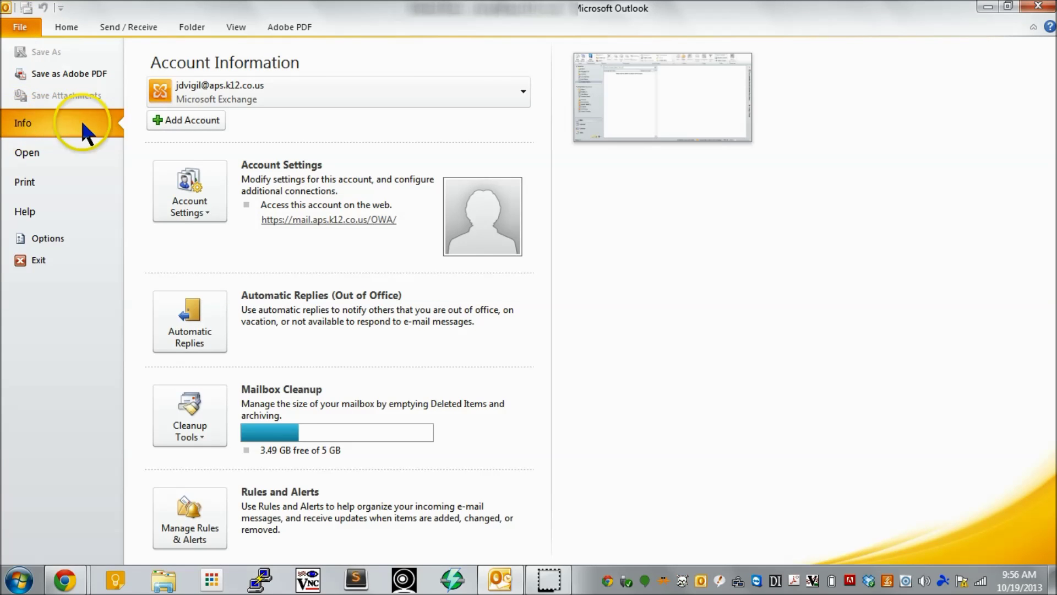
pyautogui.click(161, 189)
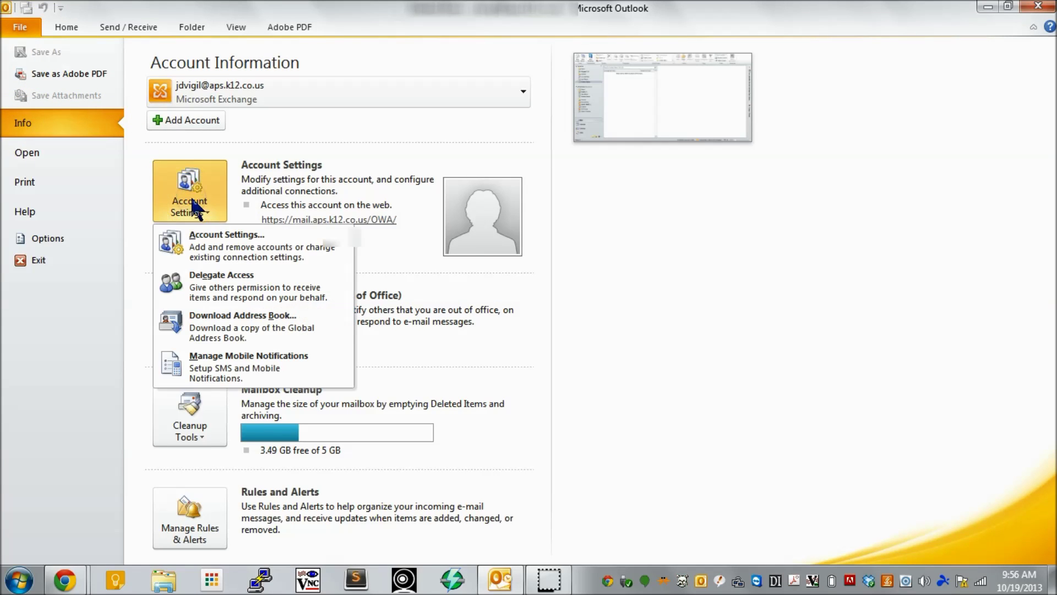
pyautogui.click(220, 249)
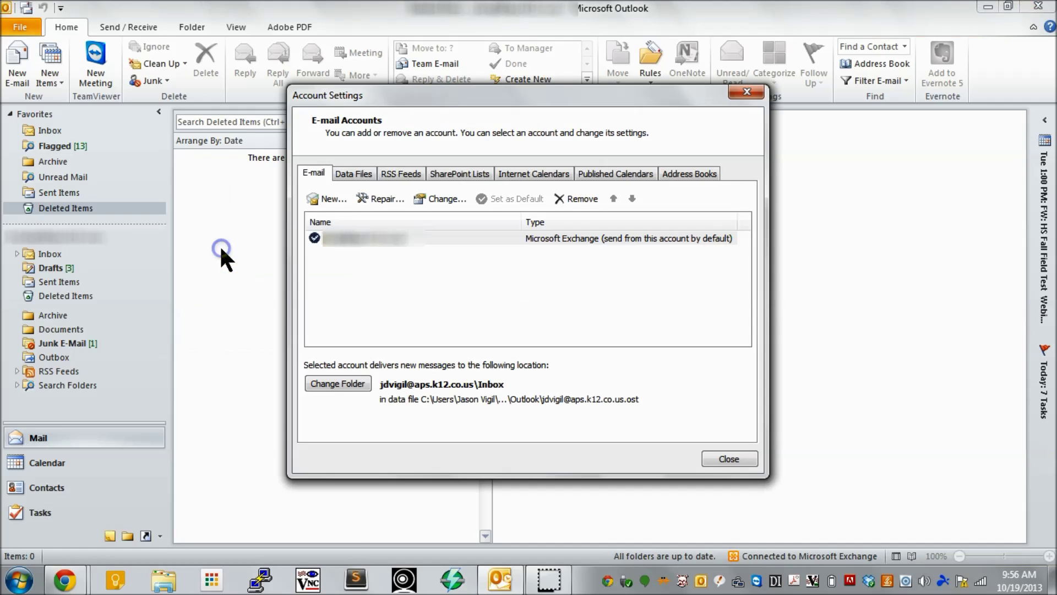
# - Start a new account with manual server configuration, reaching the Choose Service page
pyautogui.click(329, 198)
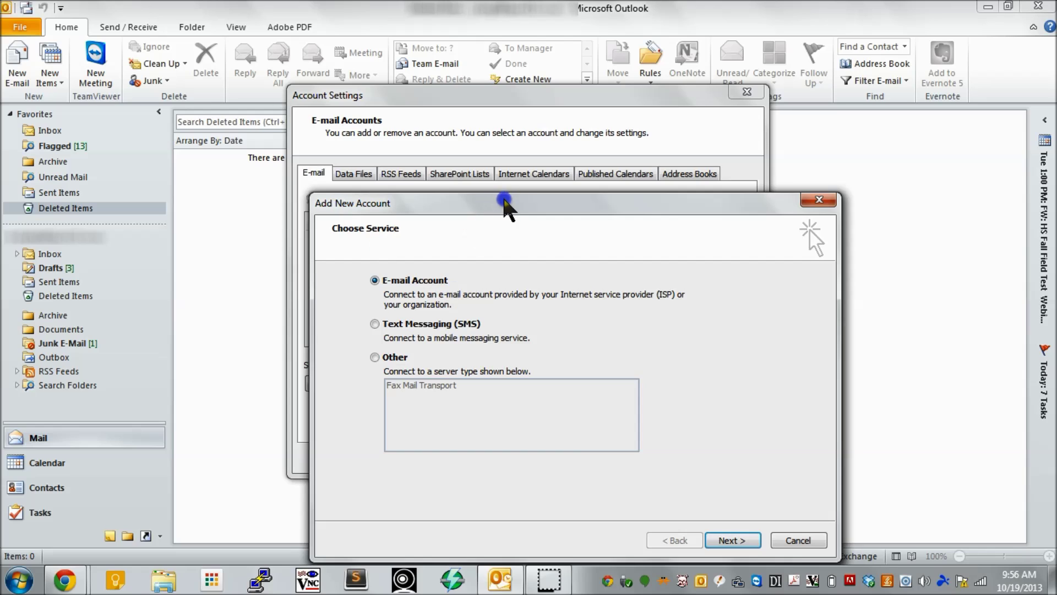
pyautogui.moveTo(506, 206); pyautogui.dragTo(434, 37)
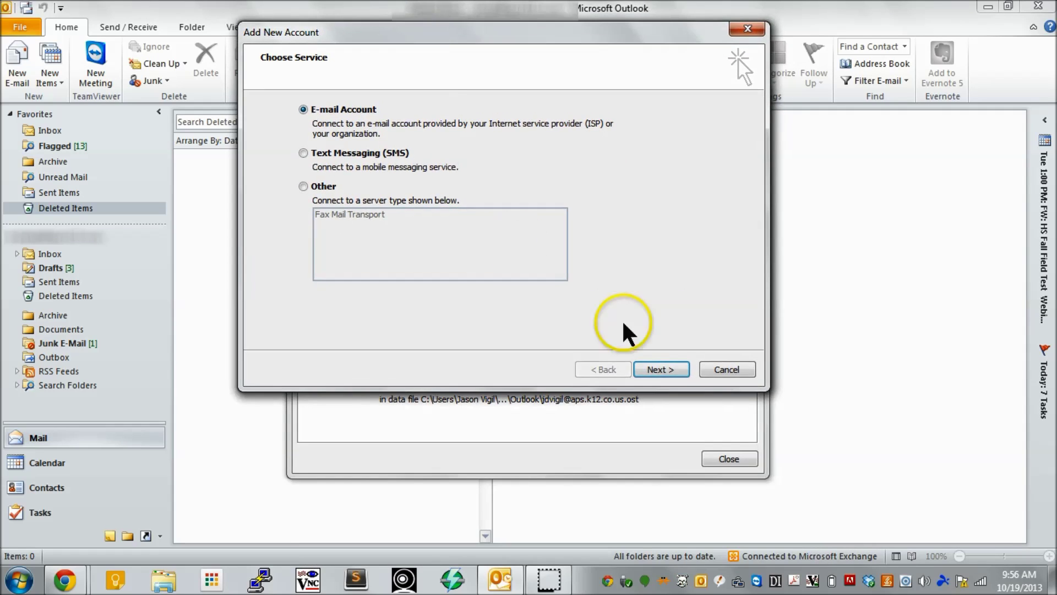
pyautogui.click(655, 368)
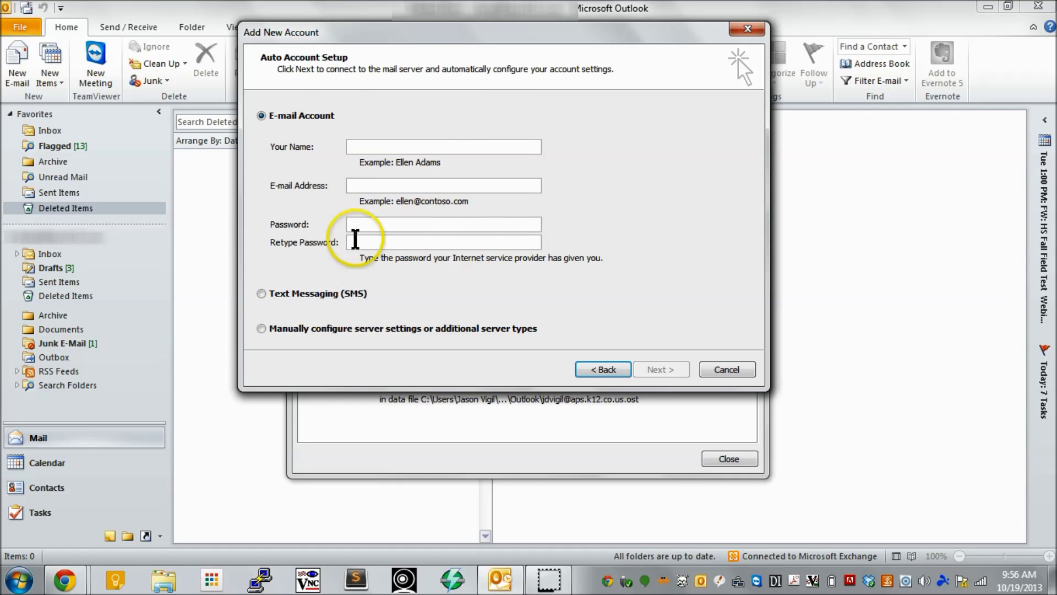
pyautogui.click(305, 330)
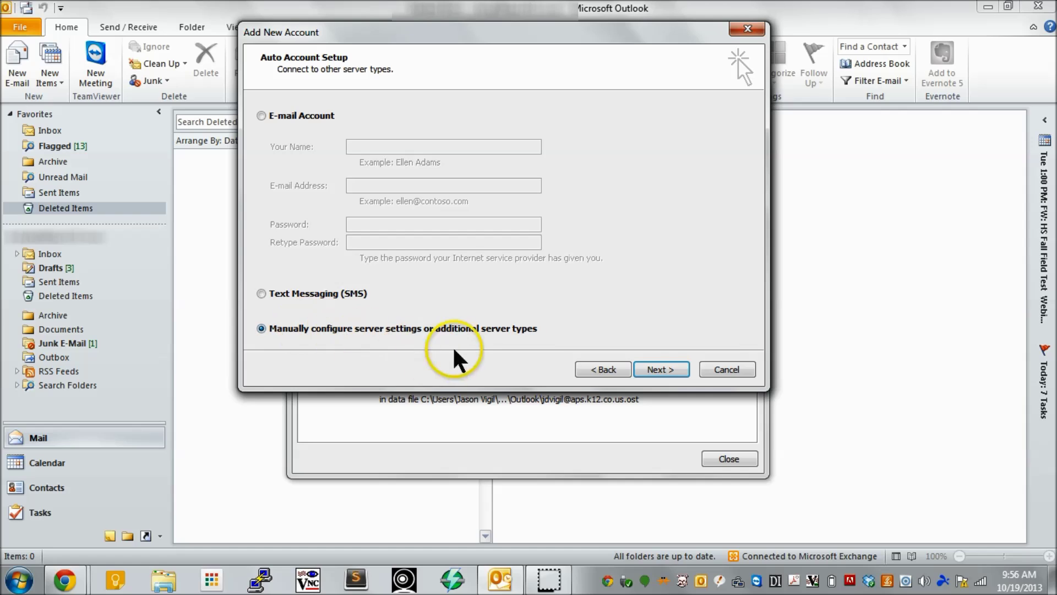
pyautogui.click(663, 369)
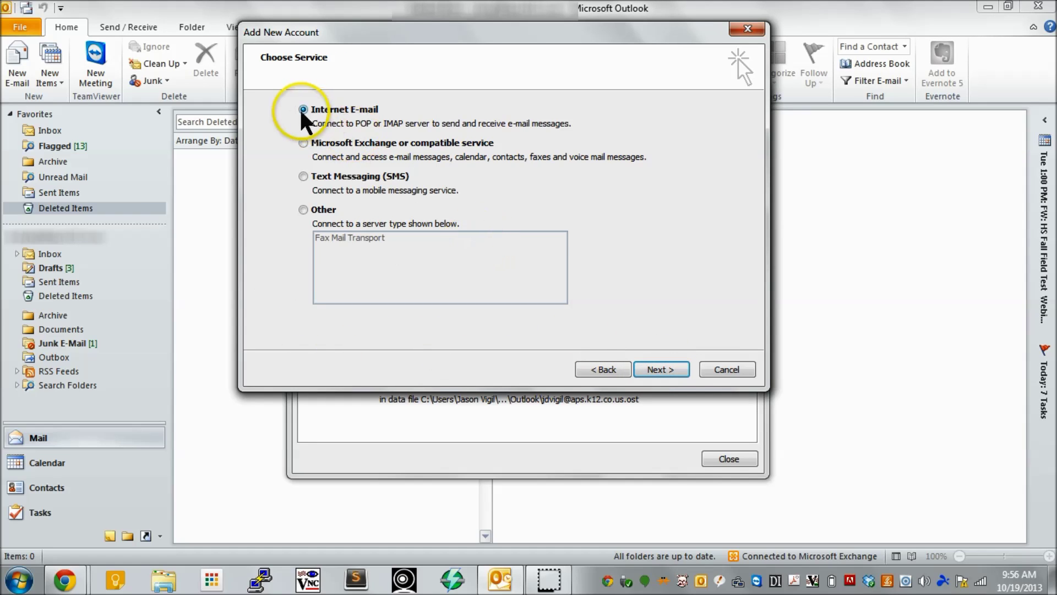
# - Enter the account holder's name and e-mail address, and set the account type to IMAP
pyautogui.click(661, 369)
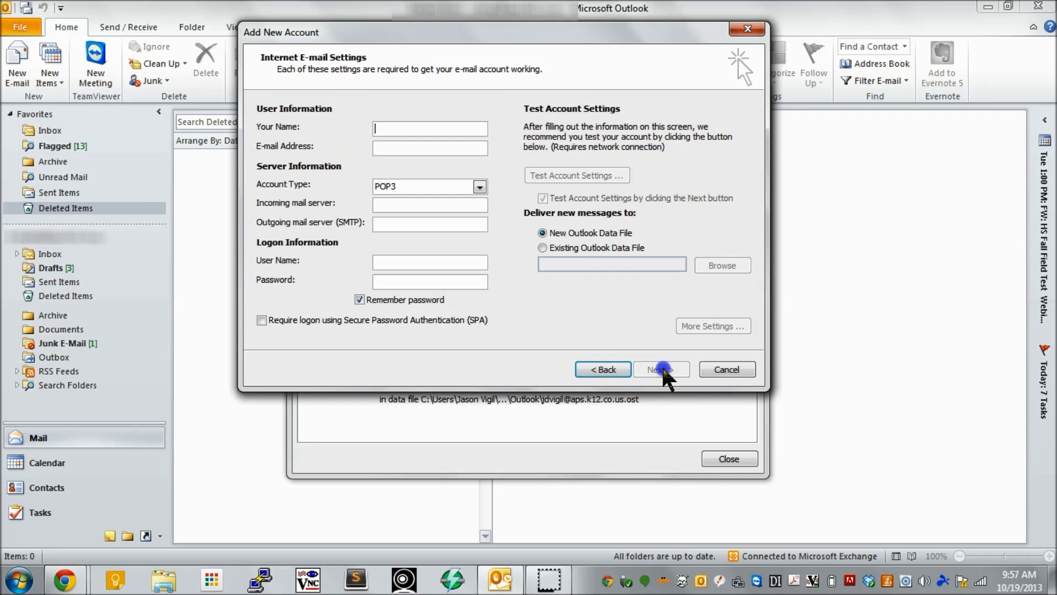
pyautogui.click(443, 128)
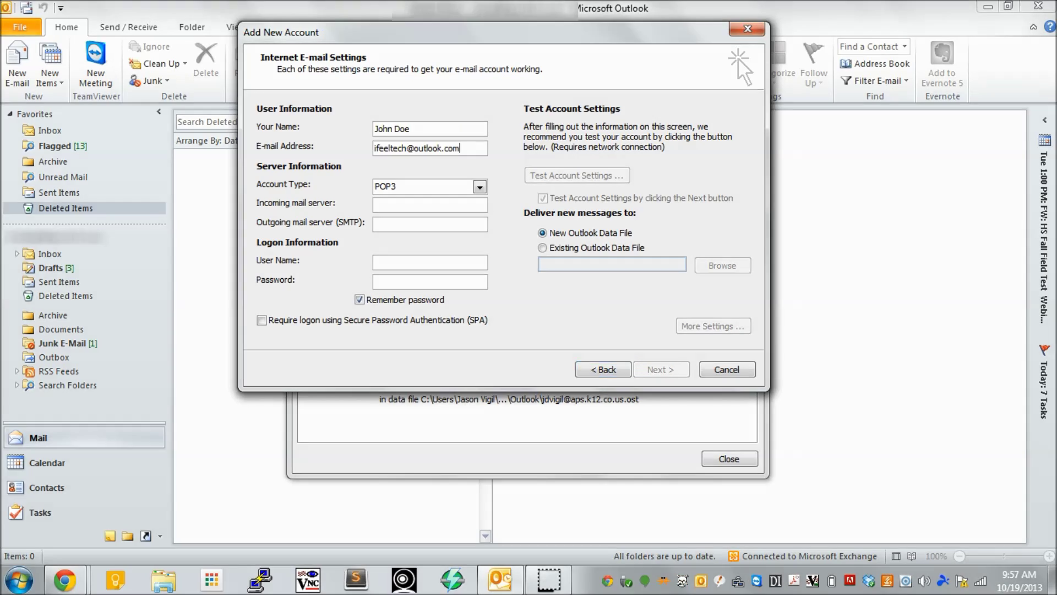
pyautogui.press('Tab')
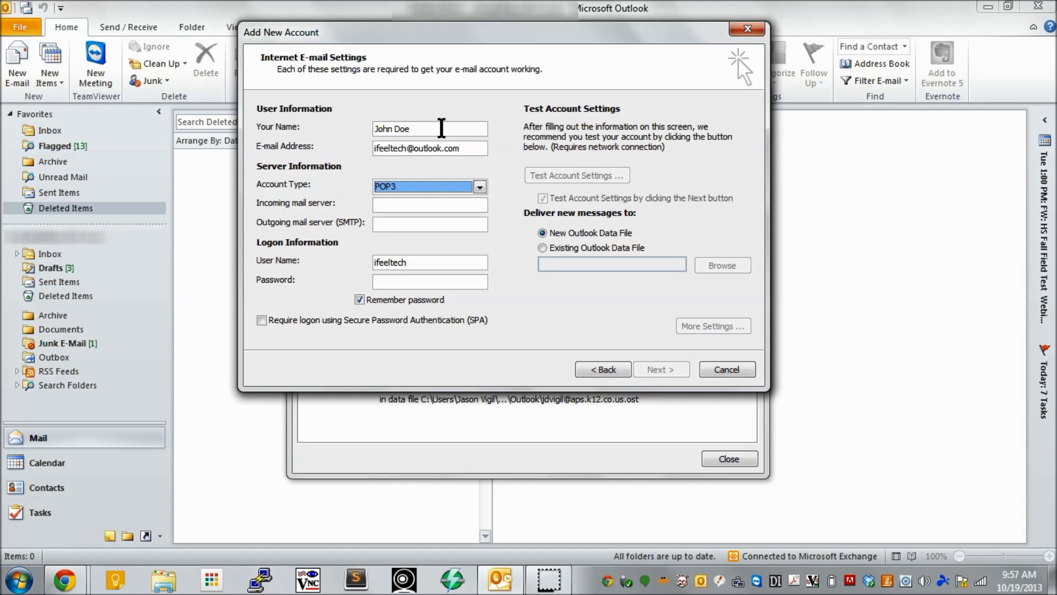
pyautogui.click(394, 186)
pyautogui.click(391, 211)
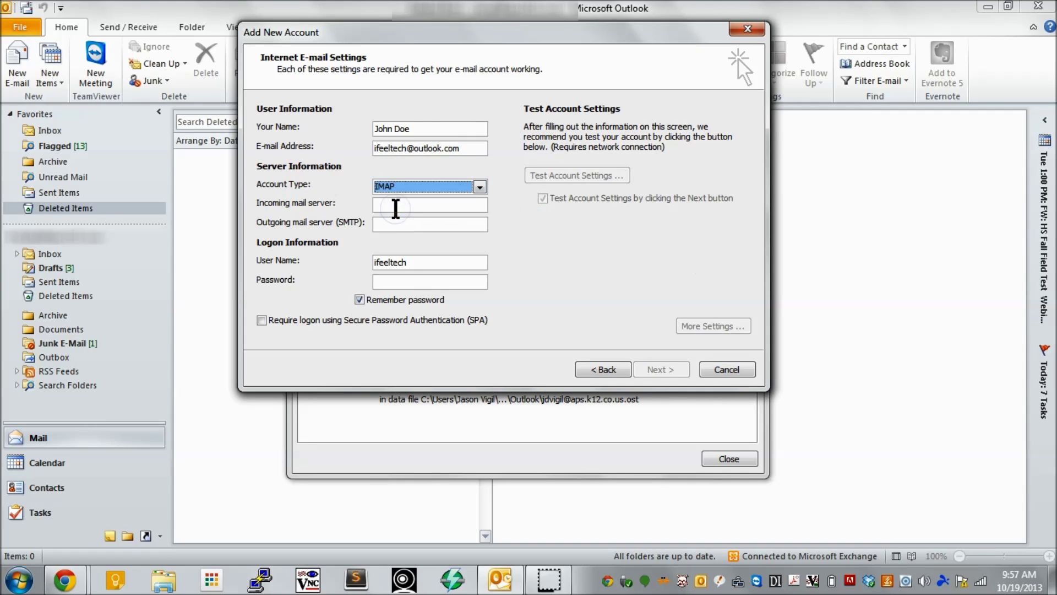
# - Set incoming server imap-mail.outlook.com and outgoing server smtp-mail.outlook.com
pyautogui.click(395, 207)
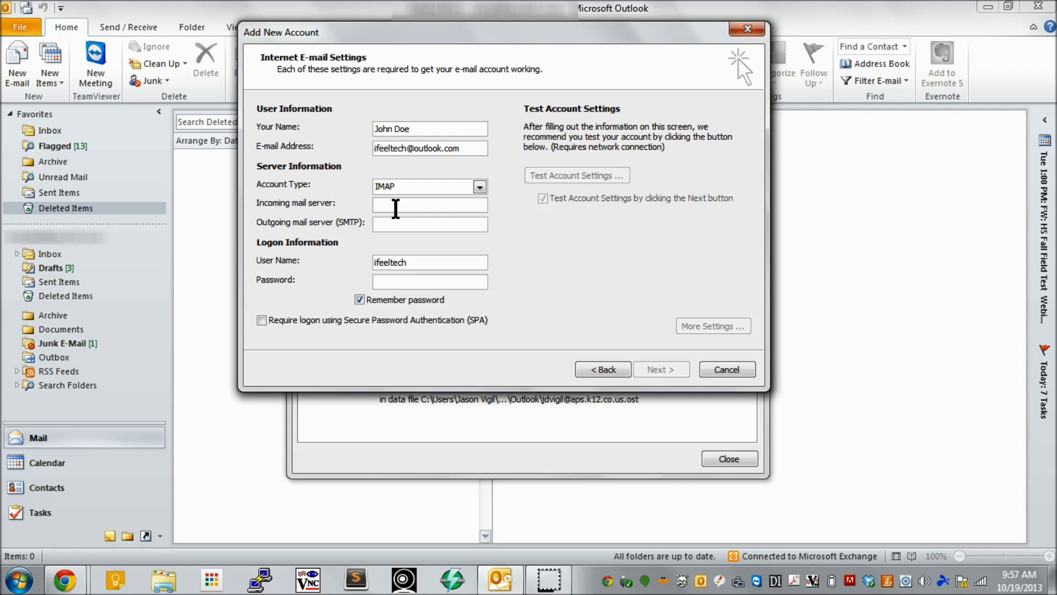
pyautogui.write('imap-mail.outlook.com')
pyautogui.press('Tab')
pyautogui.write('s')
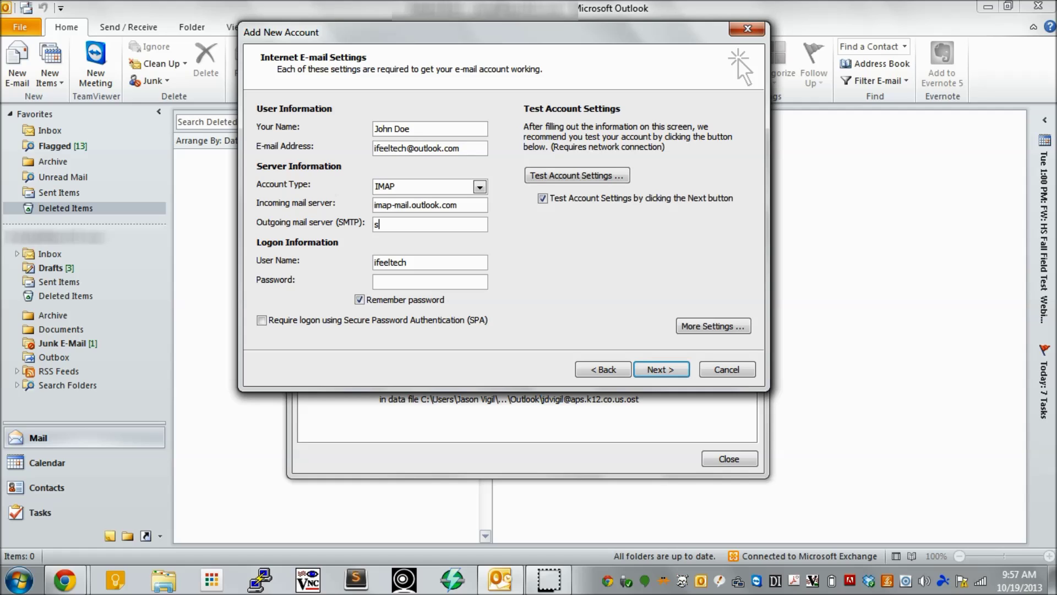
pyautogui.write('mtp-mail.outlook.com')
pyautogui.doubleClick(378, 263)
pyautogui.click(461, 258)
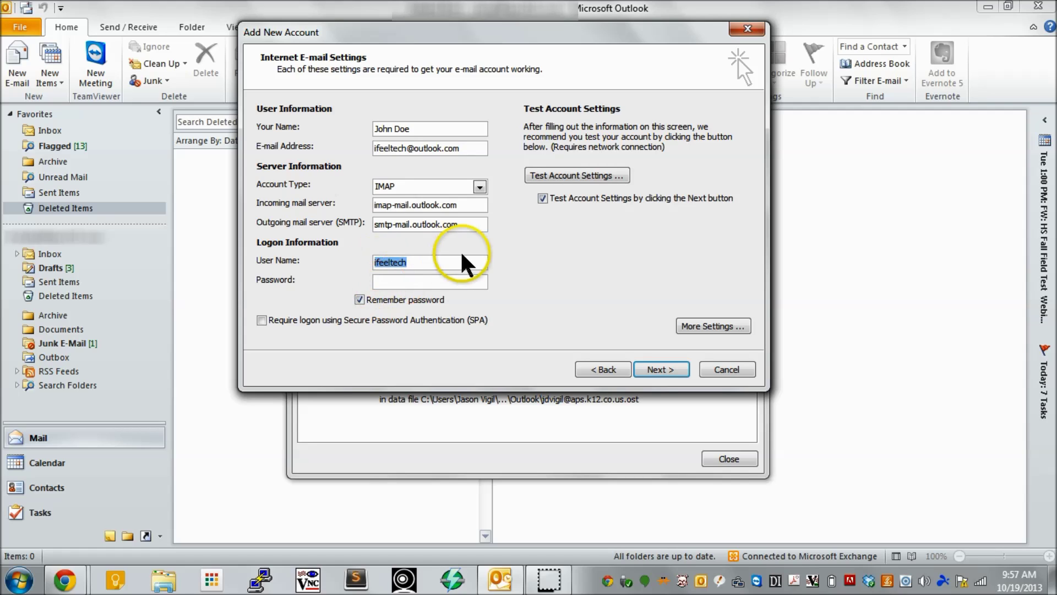
pyautogui.write('@')
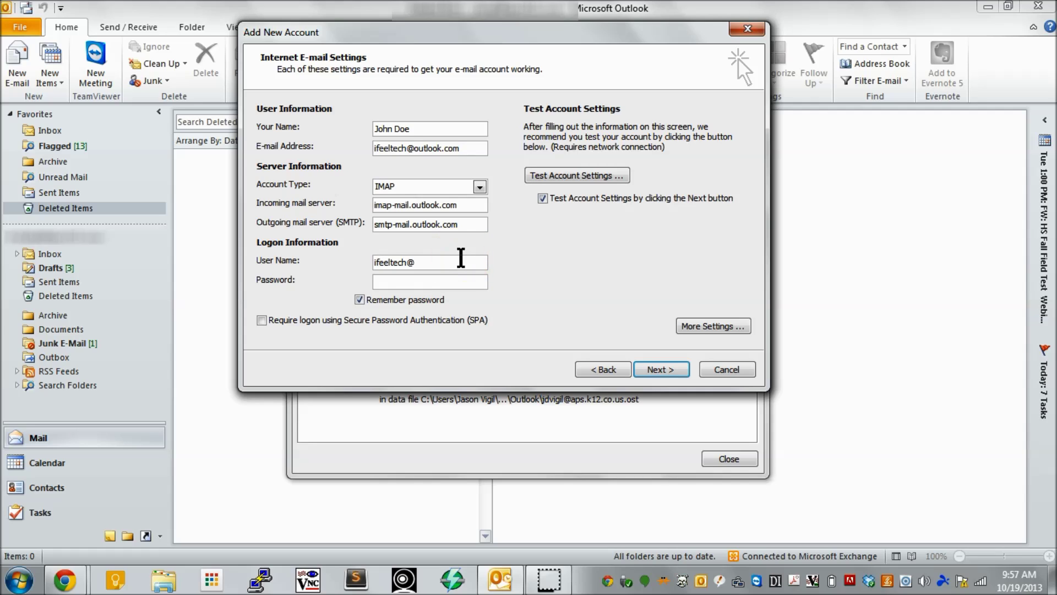
pyautogui.write('outlook.com')
pyautogui.write('*********')
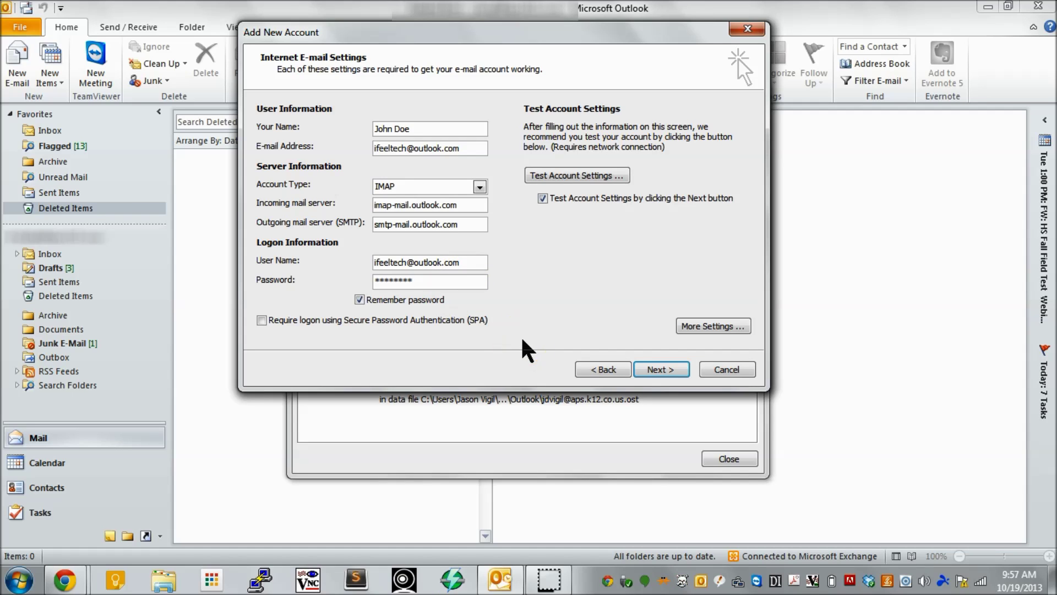
pyautogui.click(705, 326)
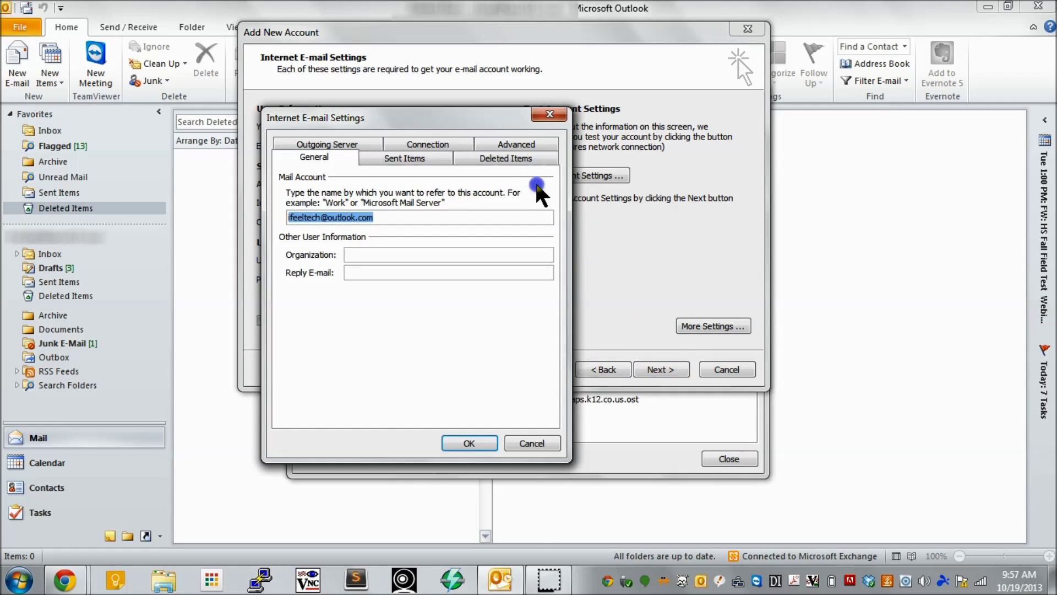
# - On the Advanced tab, set the incoming IMAP port to 993 with SSL encryption
pyautogui.click(517, 142)
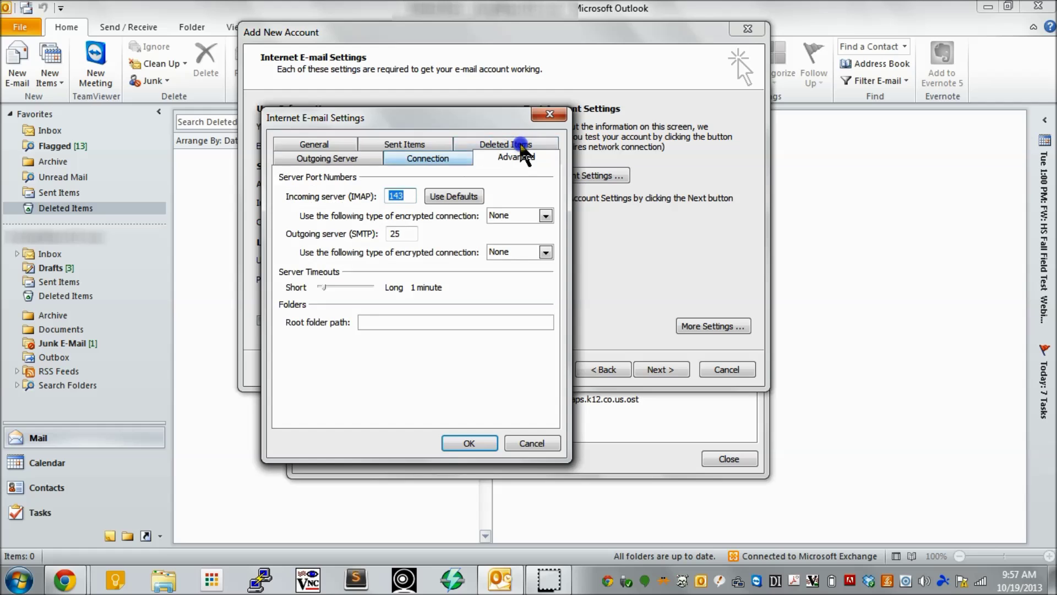
pyautogui.click(402, 195)
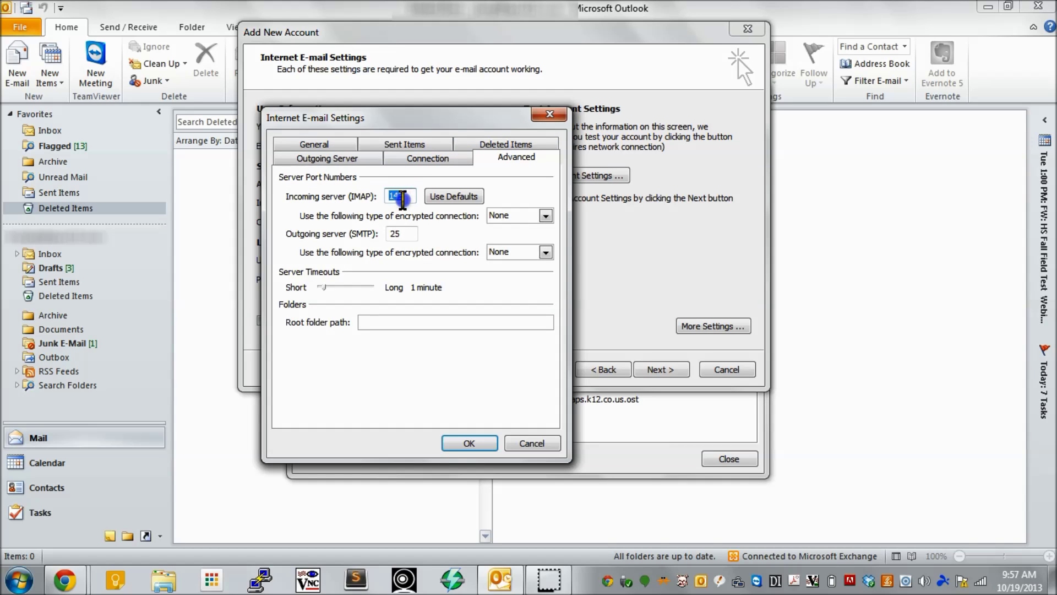
pyautogui.write('993')
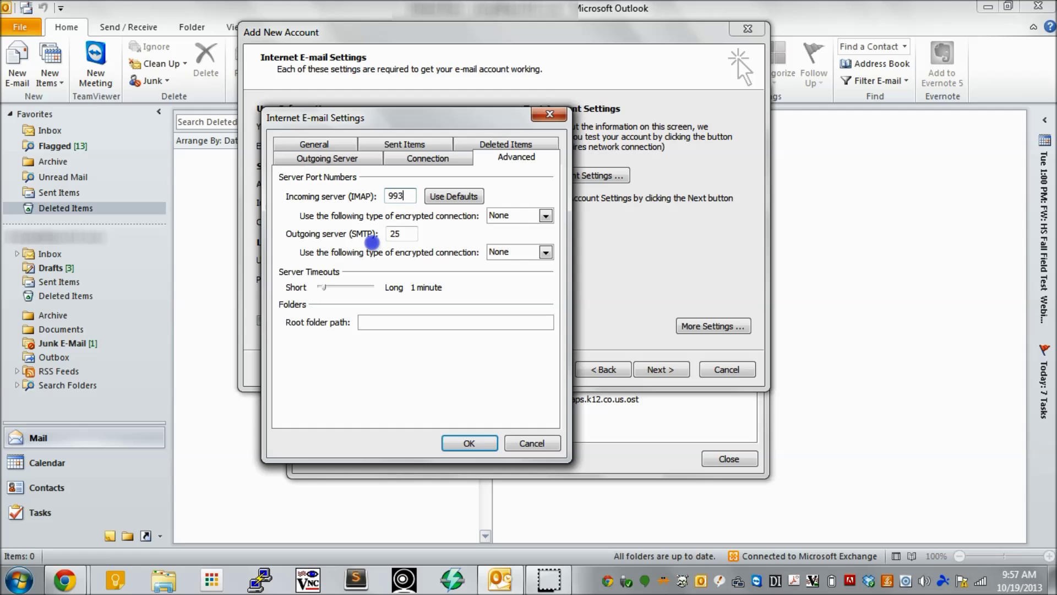
pyautogui.press('Tab')
pyautogui.press('Tab')
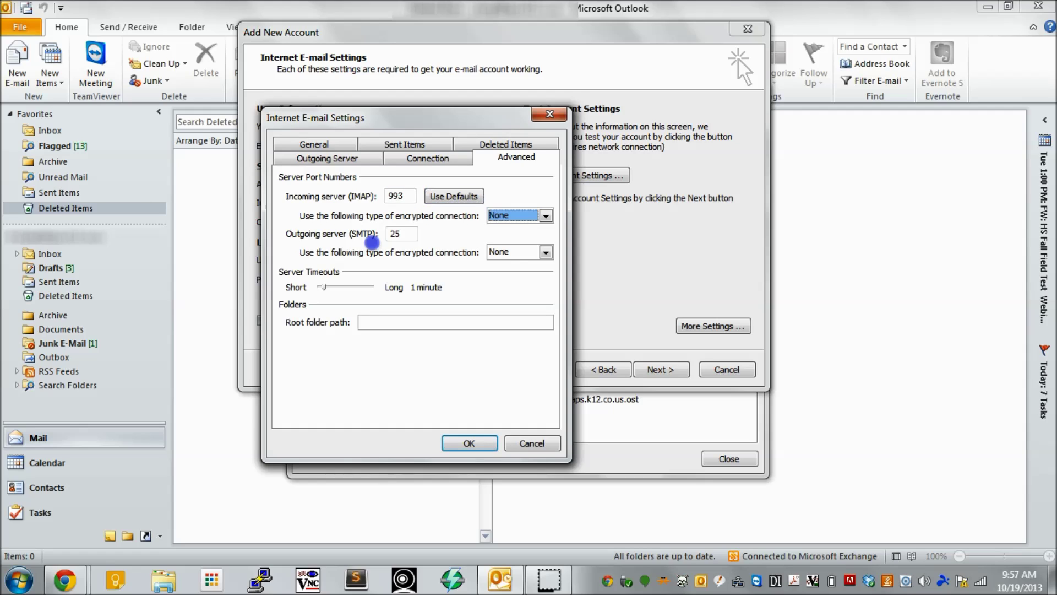
pyautogui.click(515, 217)
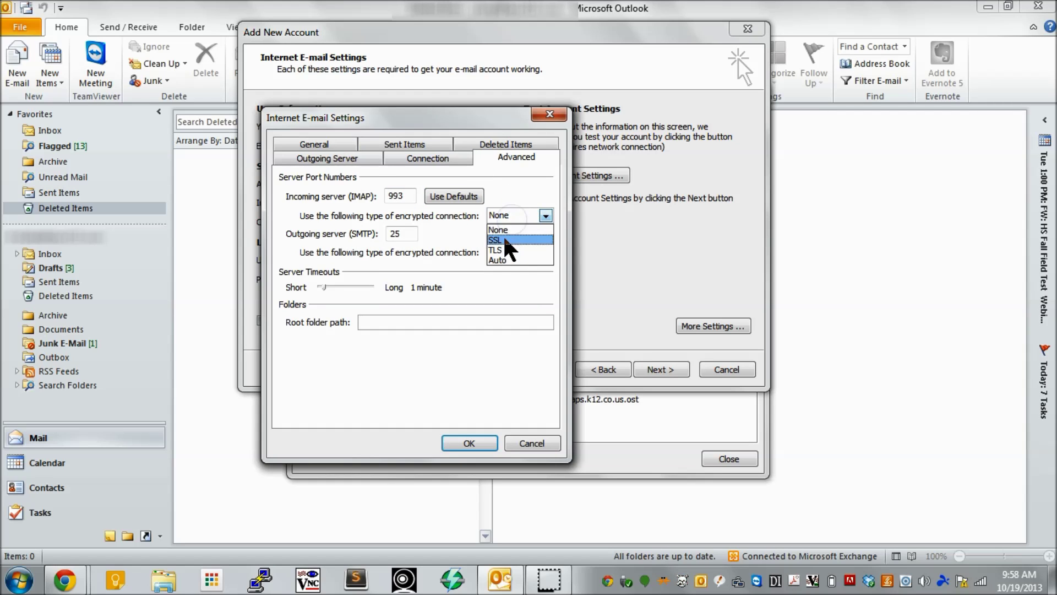
pyautogui.click(501, 240)
# - Set the outgoing SMTP port to 587 with TLS encryption
pyautogui.click(407, 232)
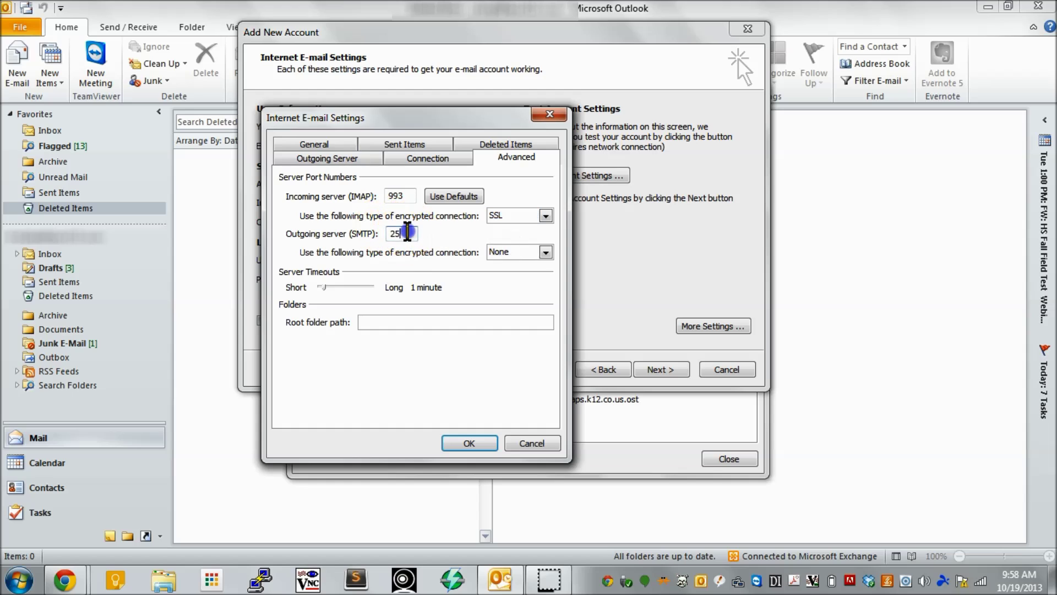
pyautogui.doubleClick(406, 233)
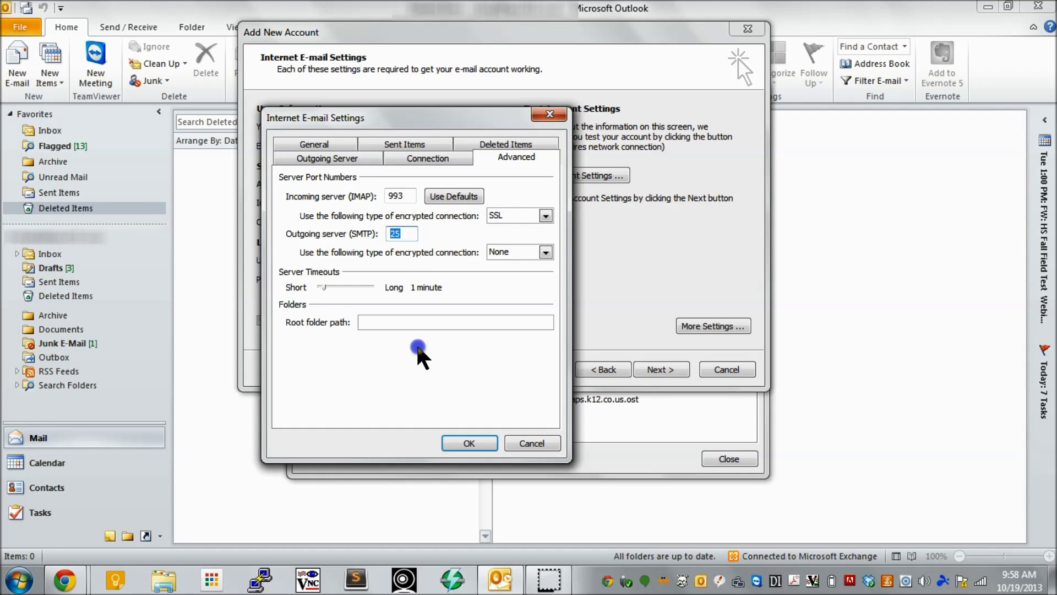
pyautogui.write('587')
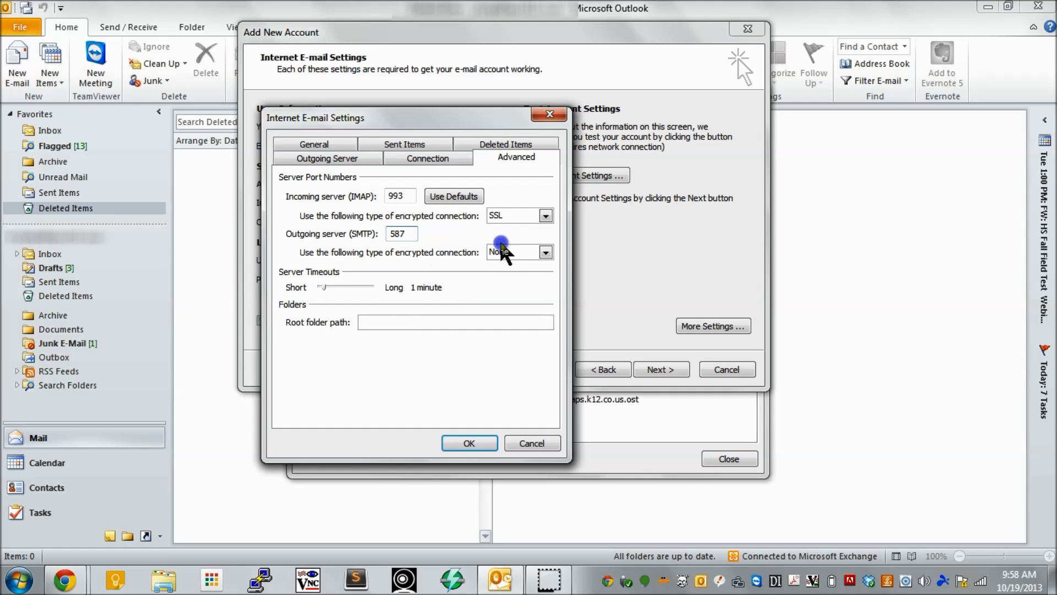
pyautogui.click(500, 251)
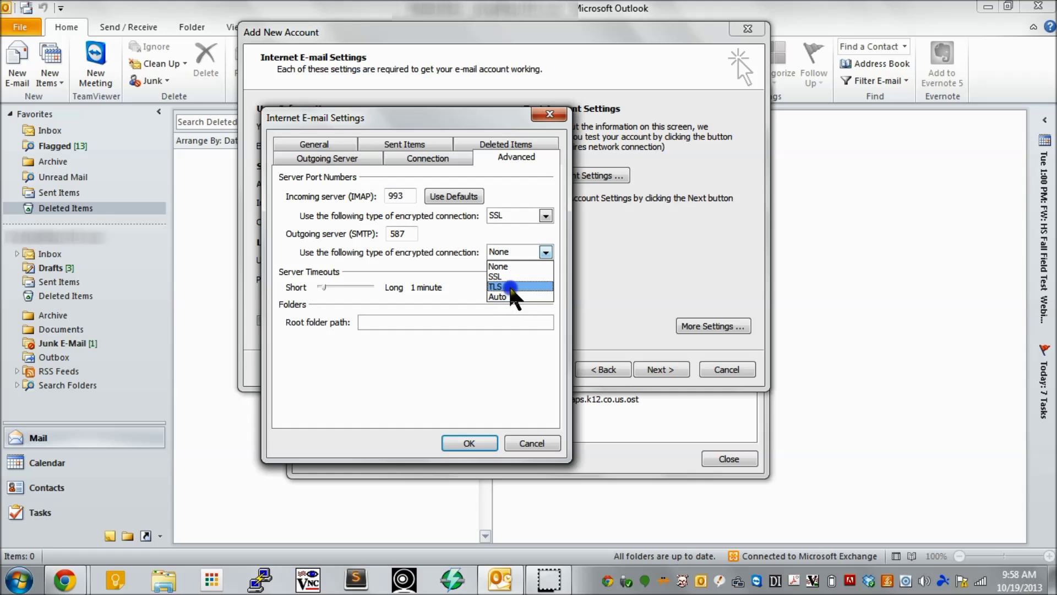
pyautogui.click(510, 286)
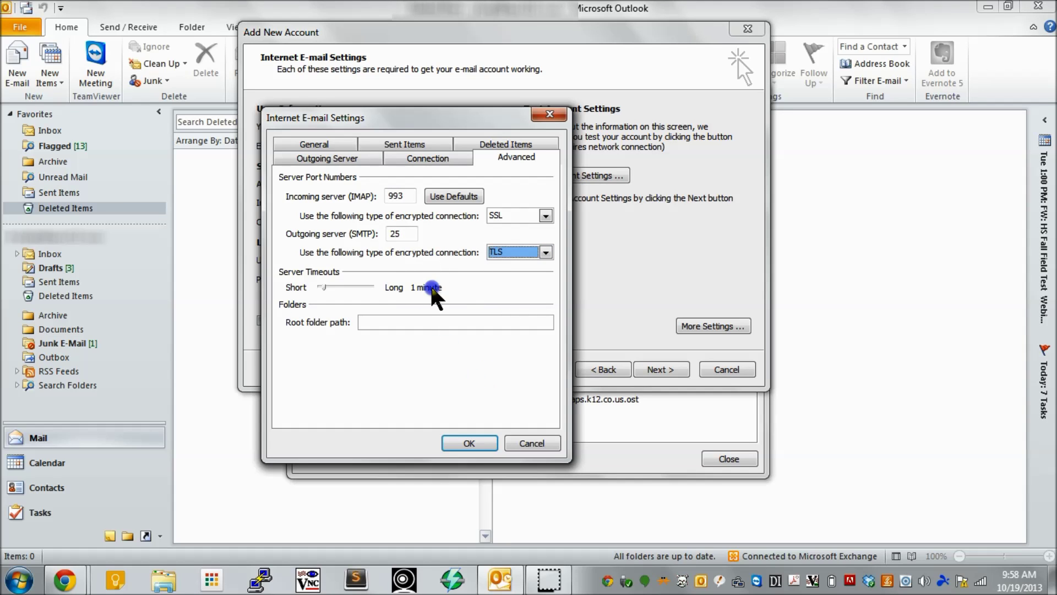
pyautogui.doubleClick(390, 234)
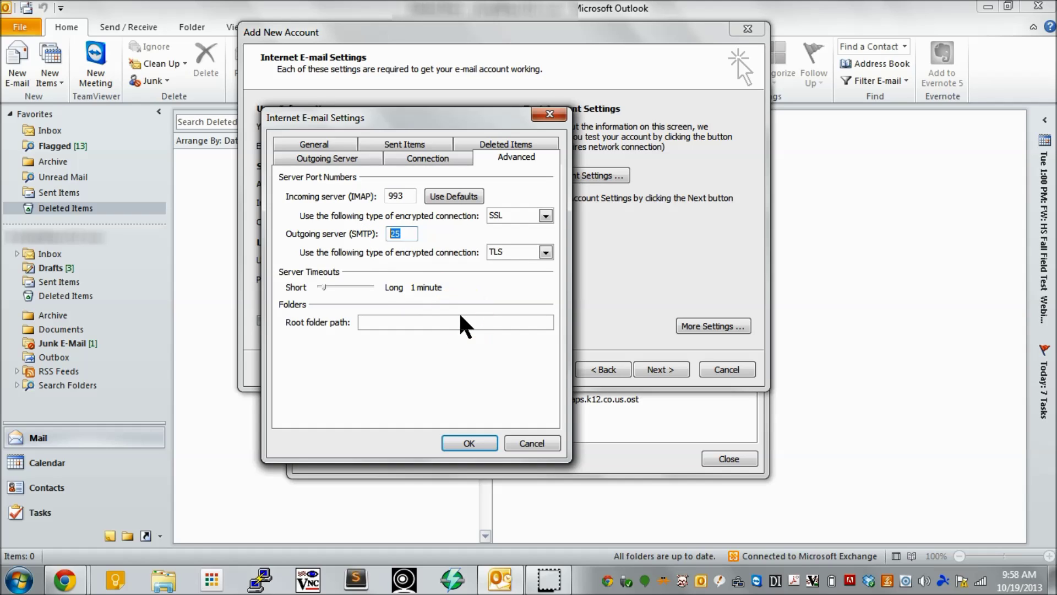
pyautogui.write('587')
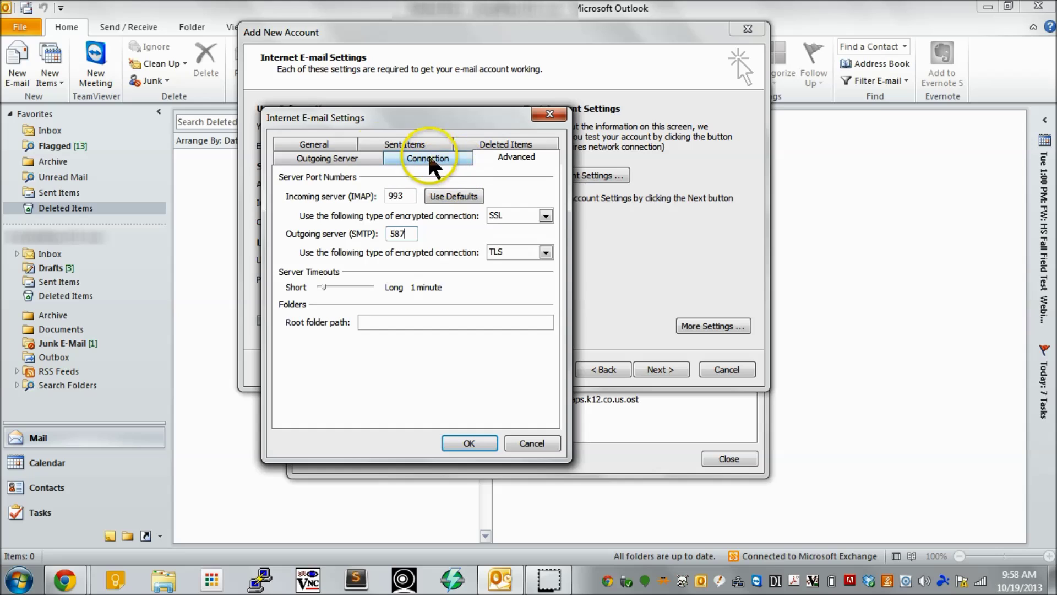
# - Require outgoing server authentication, confirm with OK, and tick 'Require logon using SPA'
pyautogui.click(347, 163)
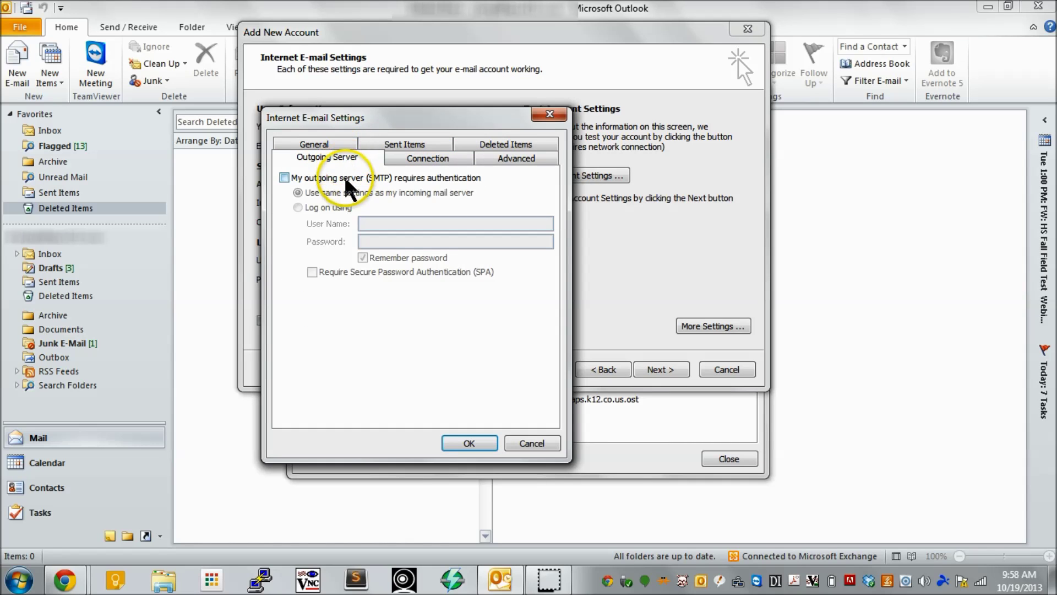
pyautogui.click(345, 178)
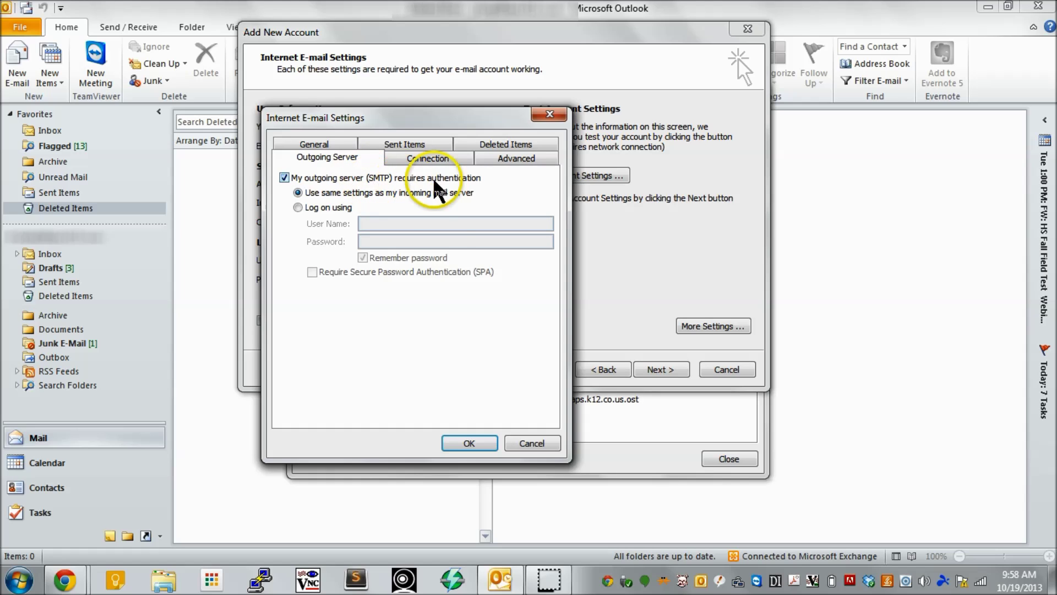
pyautogui.click(476, 444)
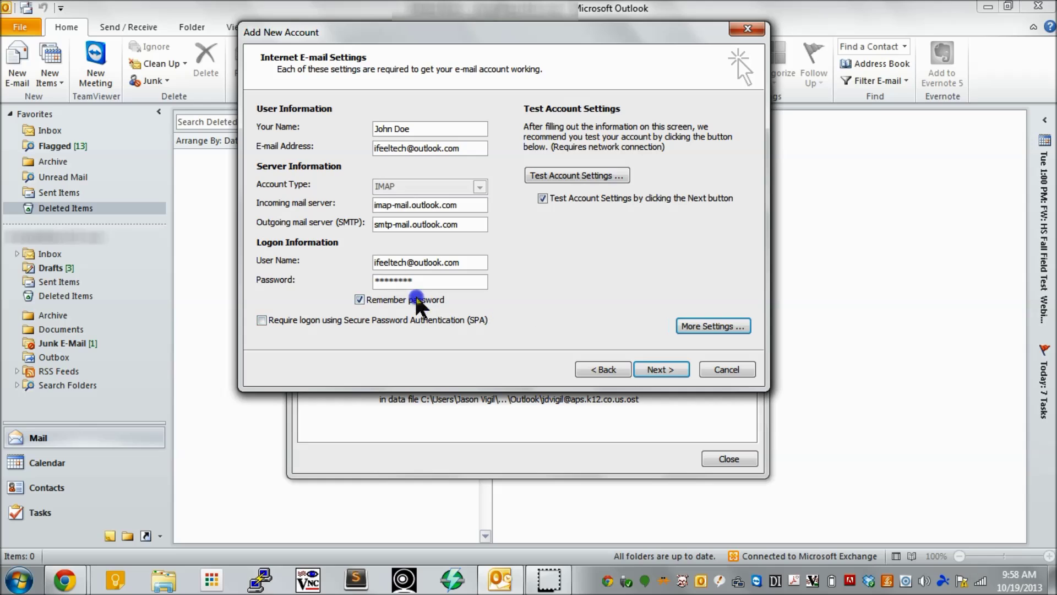
pyautogui.click(262, 321)
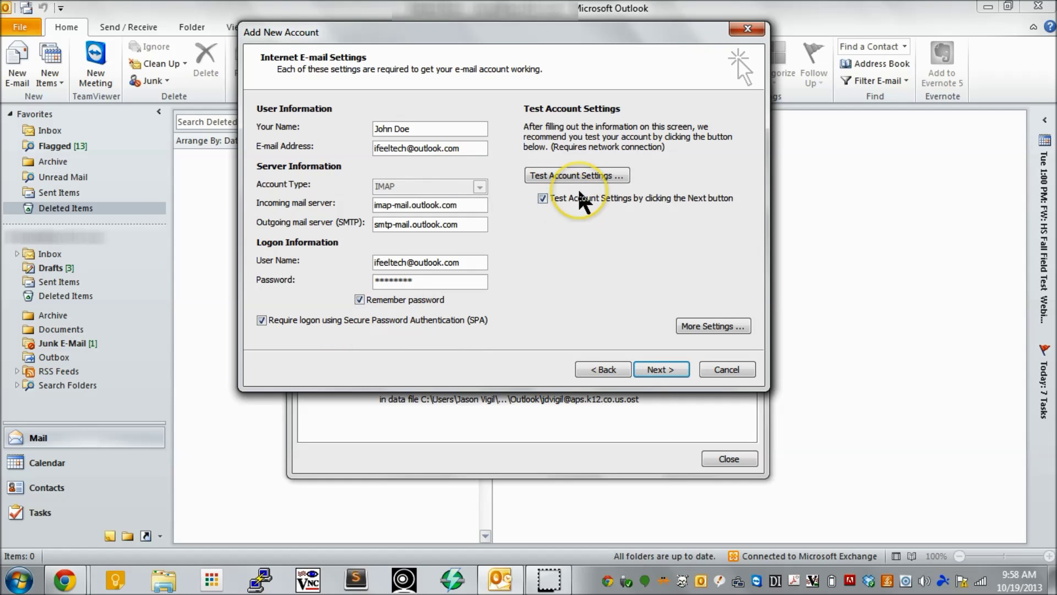
# - Test the account settings, dismiss the successful results, and finish the Add New Account wizard
pyautogui.click(643, 368)
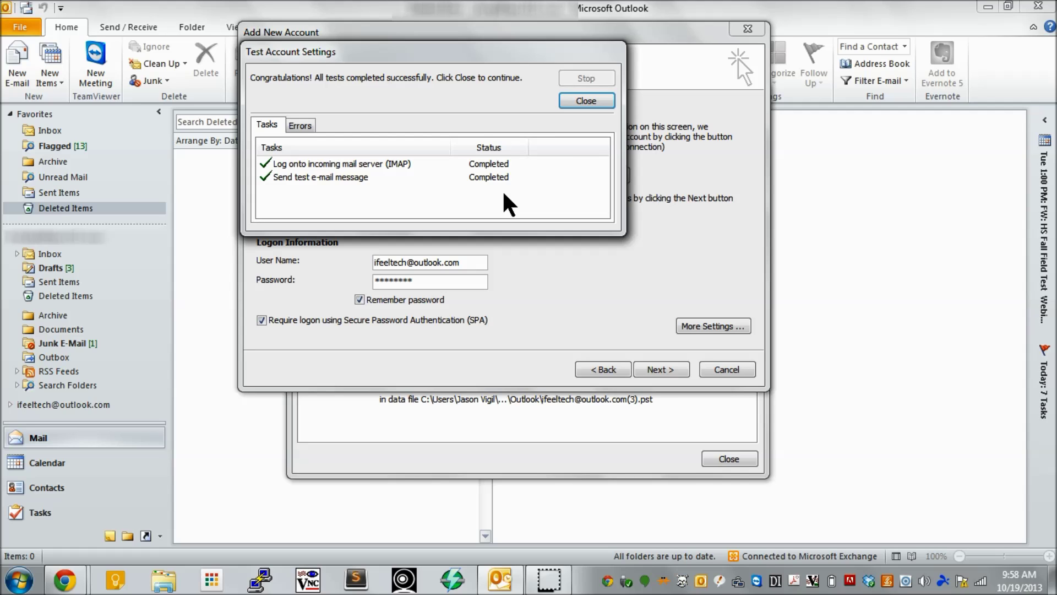
pyautogui.click(586, 100)
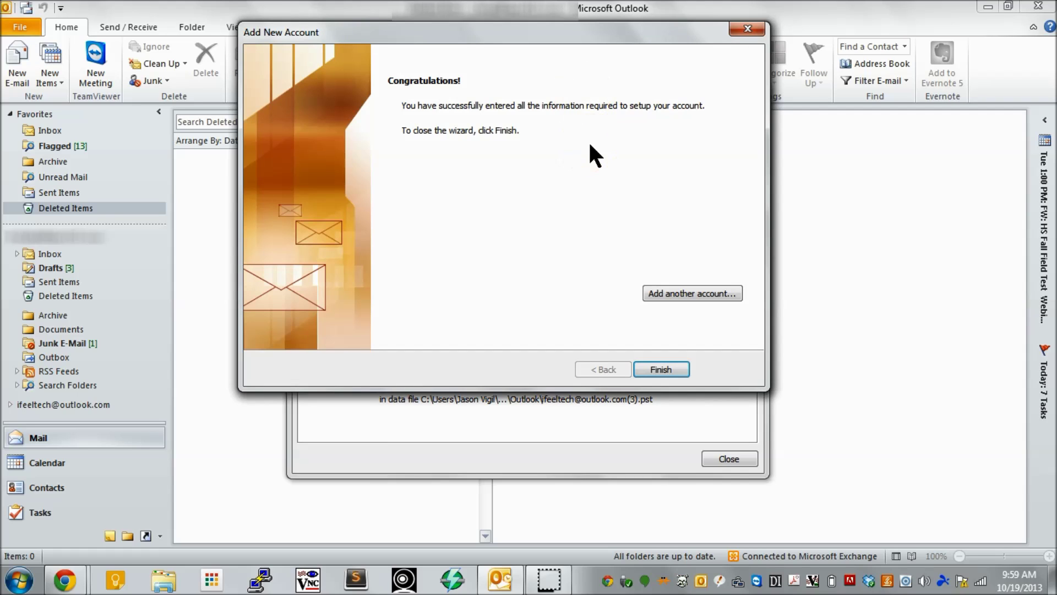
pyautogui.click(661, 368)
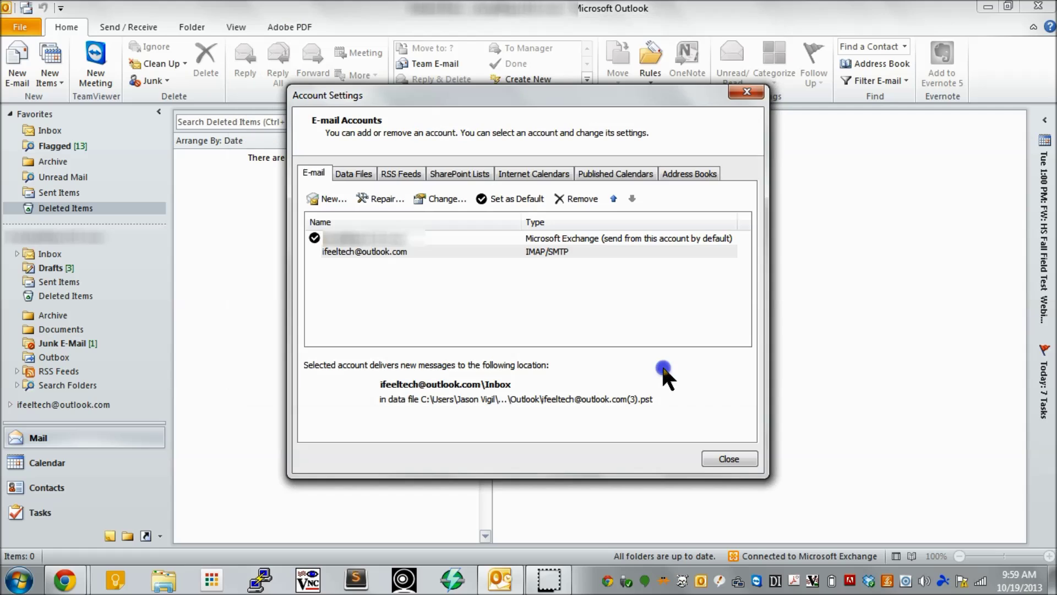
# - Close Account Settings, expand the new account, and view its six synced Inbox messages
pyautogui.click(729, 461)
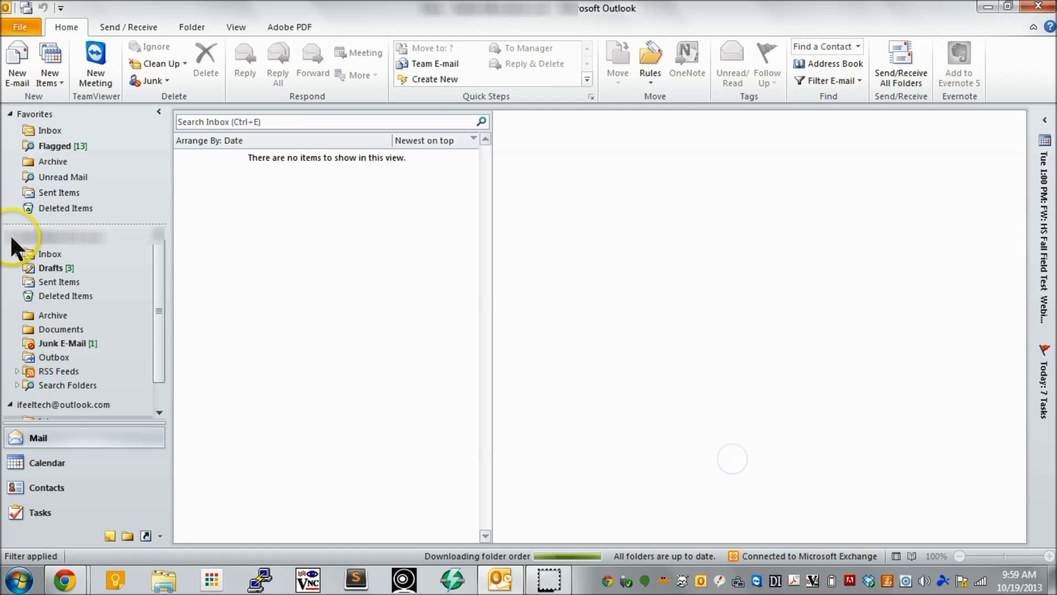
pyautogui.click(12, 255)
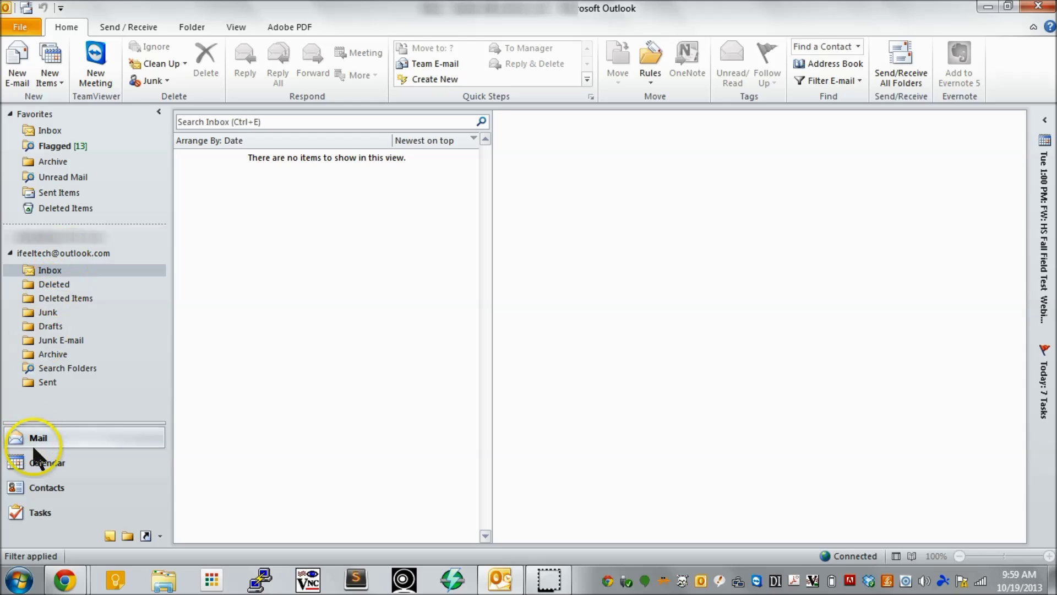
pyautogui.click(51, 271)
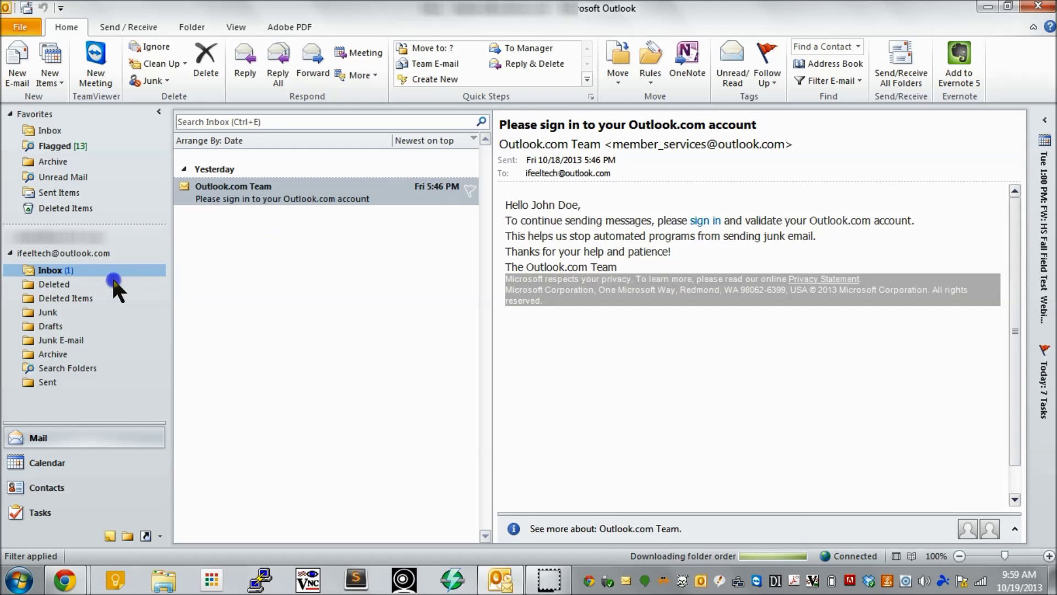
pyautogui.click(55, 284)
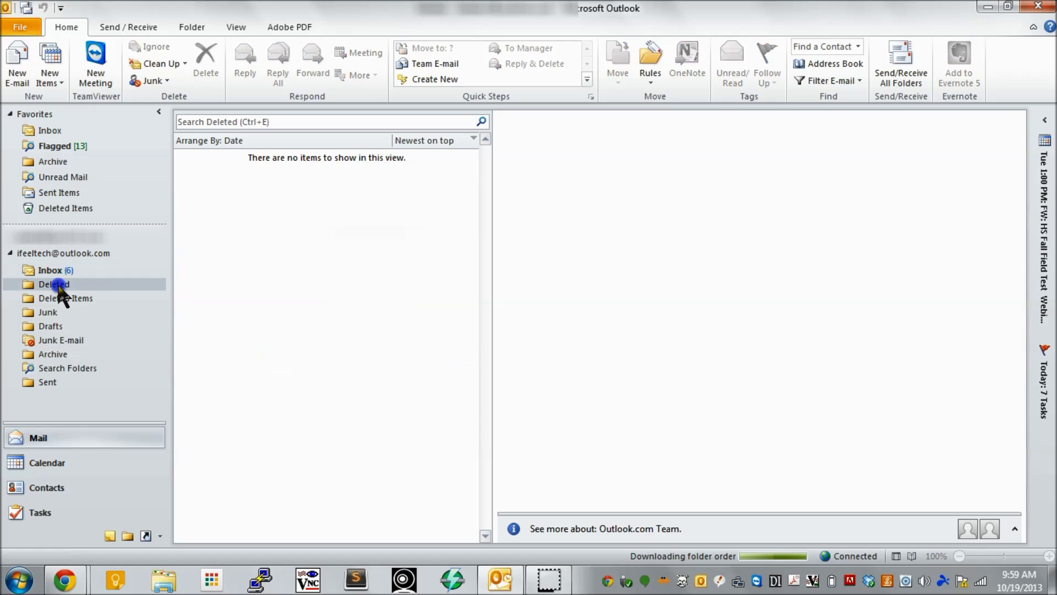
pyautogui.click(55, 269)
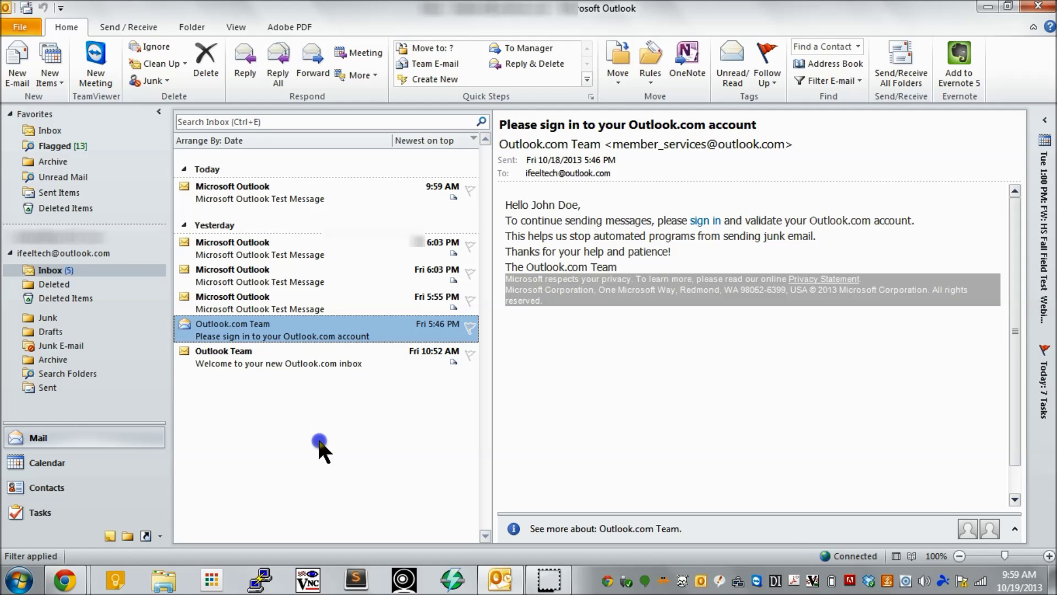
pyautogui.hotkey('alt', 'Tab')
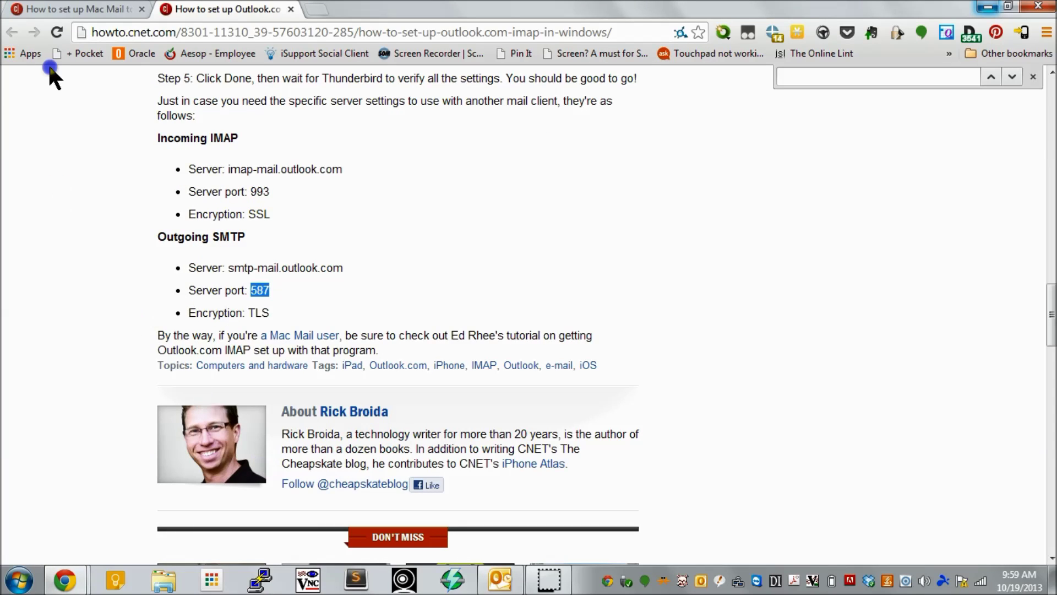
pyautogui.click(75, 9)
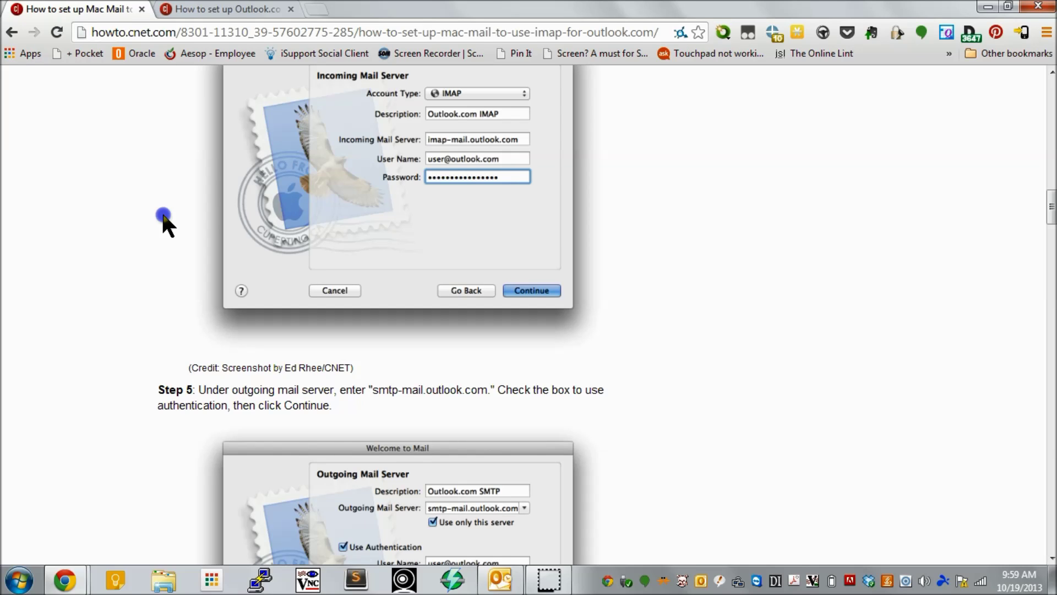
pyautogui.scroll(3, 163, 220)
pyautogui.scroll(5, 163, 215)
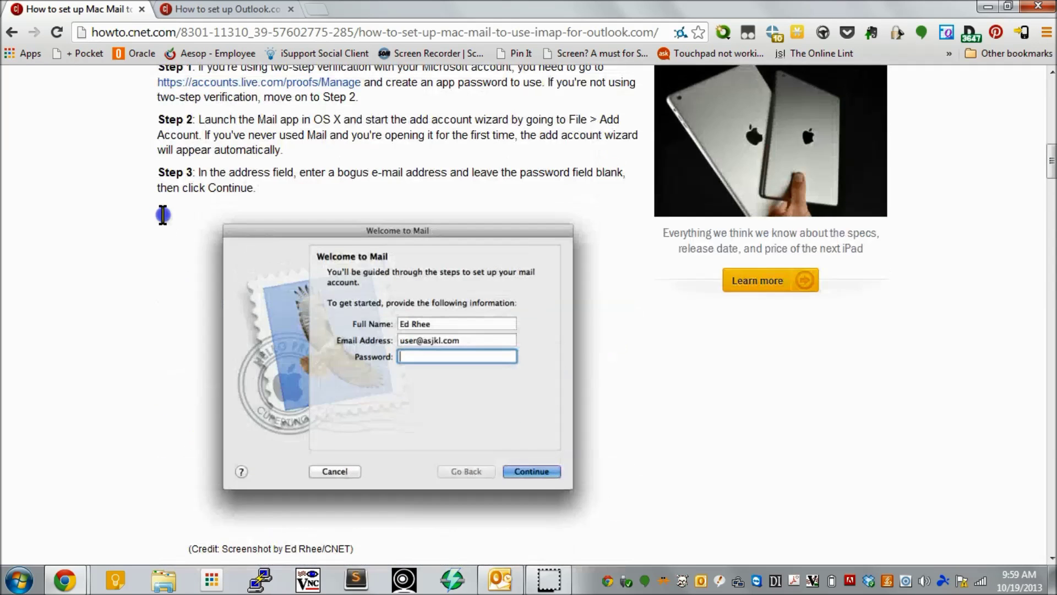
pyautogui.scroll(3, 163, 215)
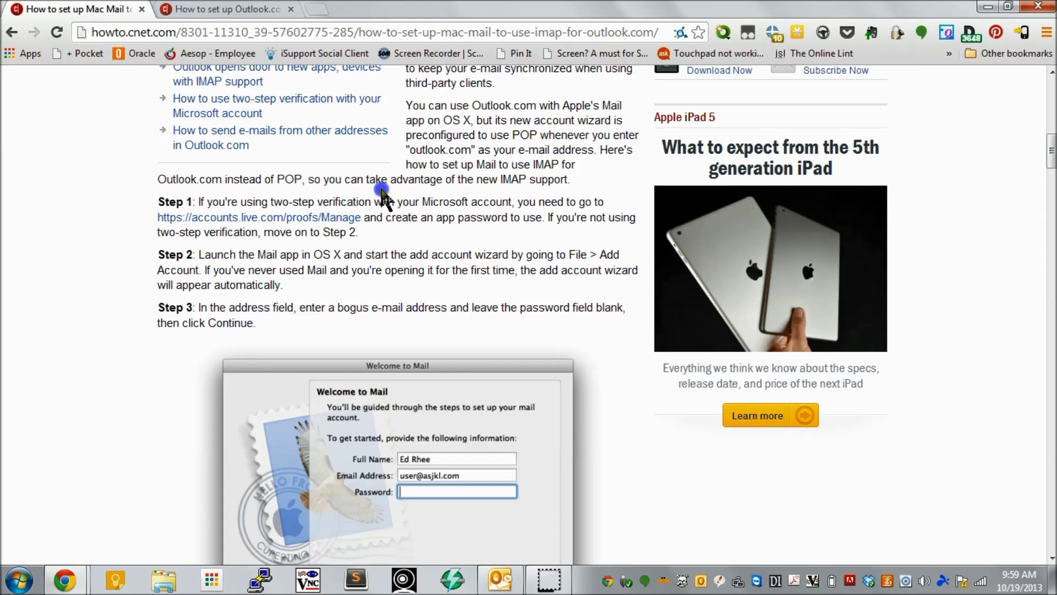
pyautogui.scroll(-1, 383, 196)
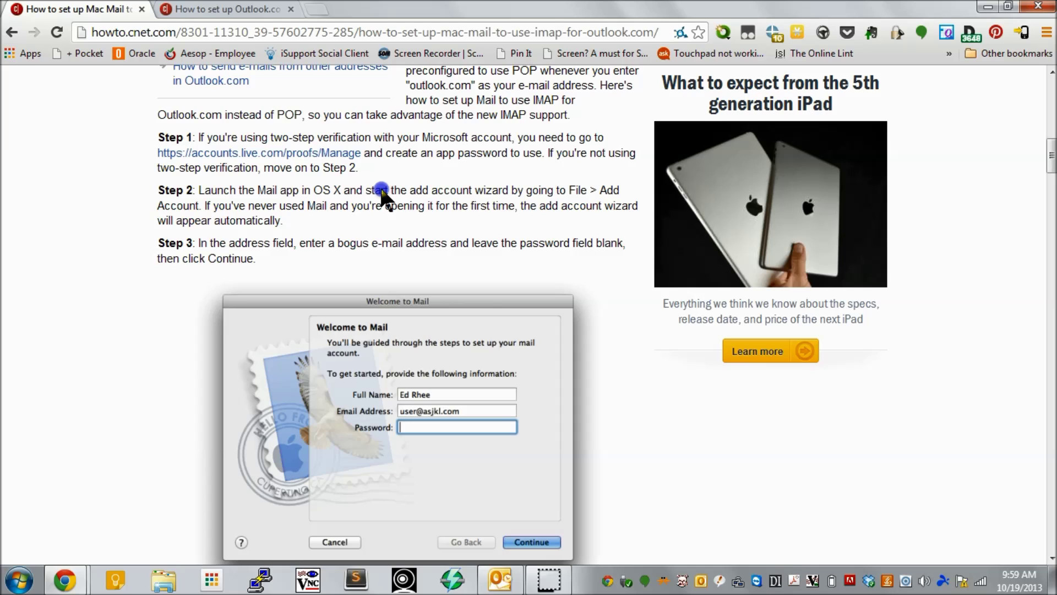
pyautogui.scroll(-1, 384, 196)
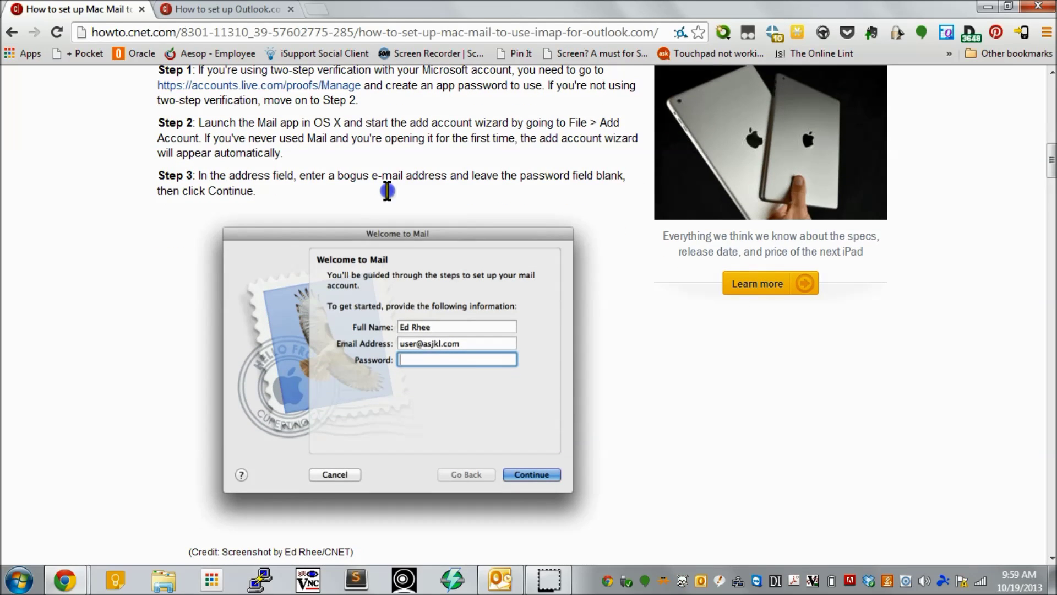
pyautogui.scroll(-2, 387, 191)
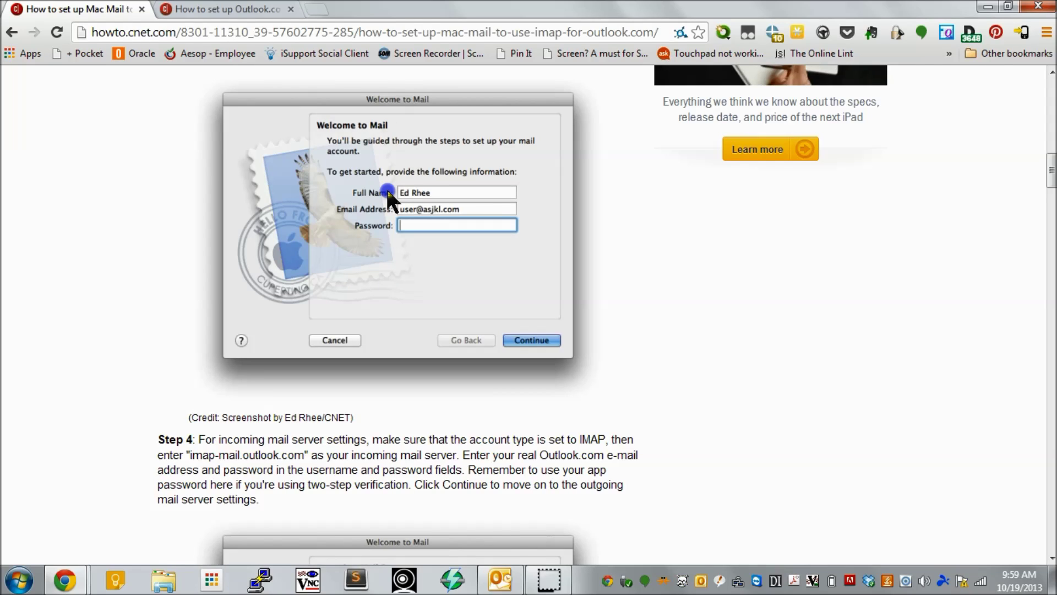
pyautogui.scroll(-1, 387, 191)
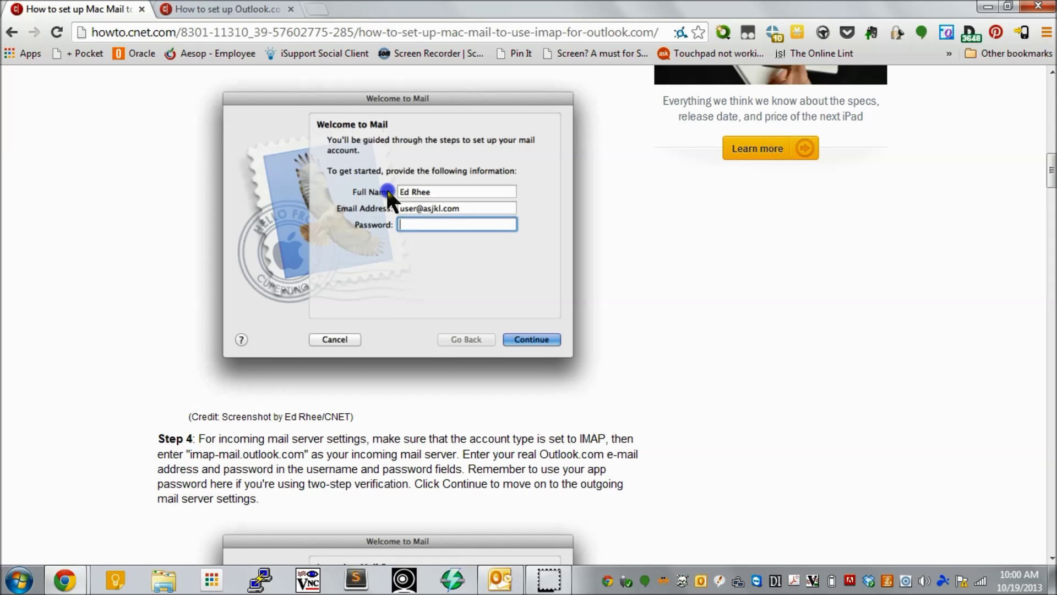
pyautogui.scroll(-6, 388, 195)
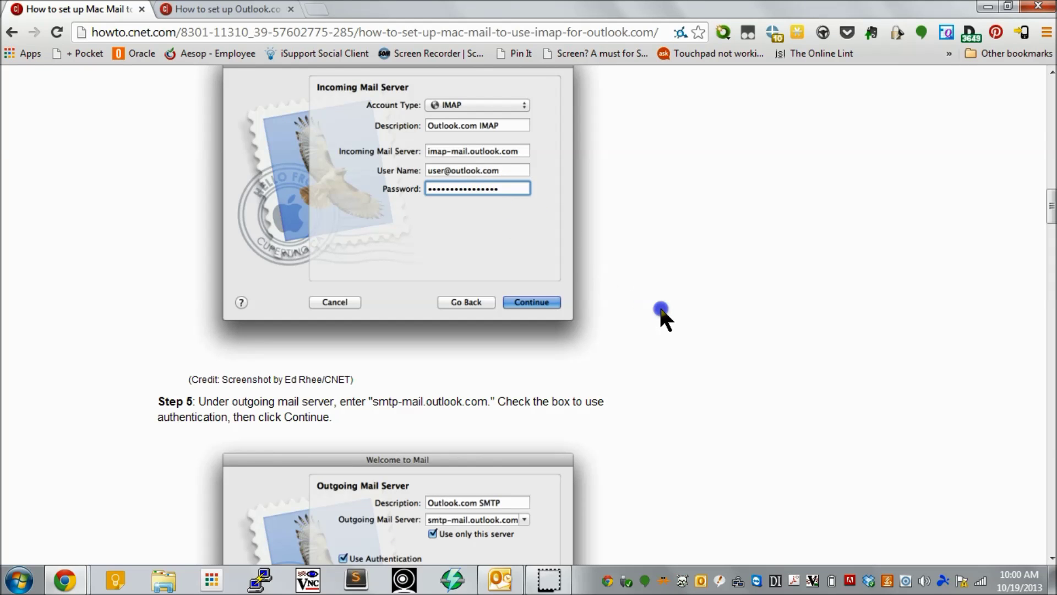
# - Scroll the article past the outgoing server and summary steps to Step 7's Accounts window
pyautogui.scroll(-5, 661, 312)
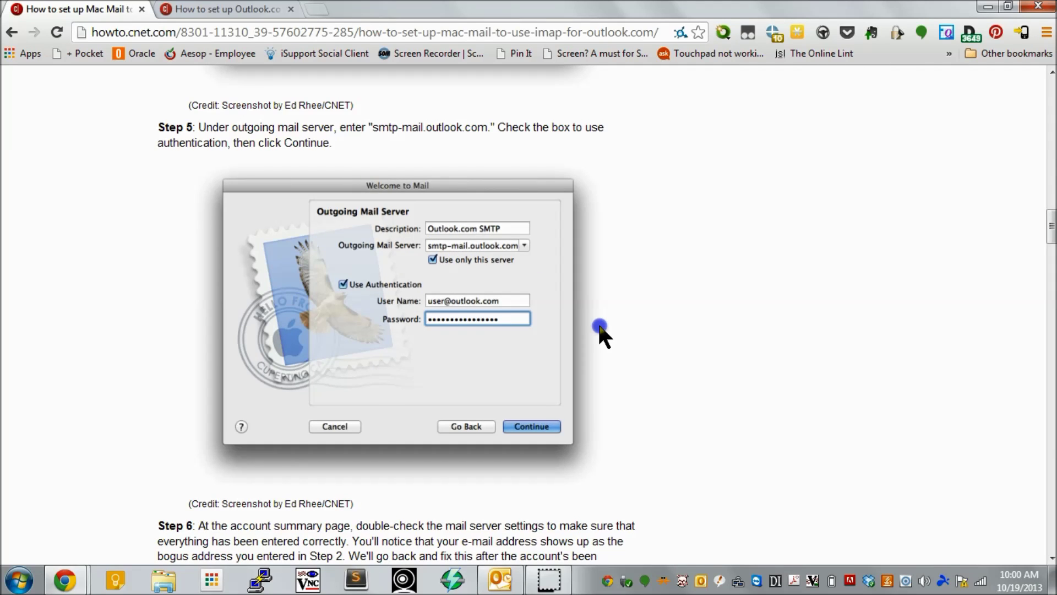
pyautogui.scroll(-7, 600, 328)
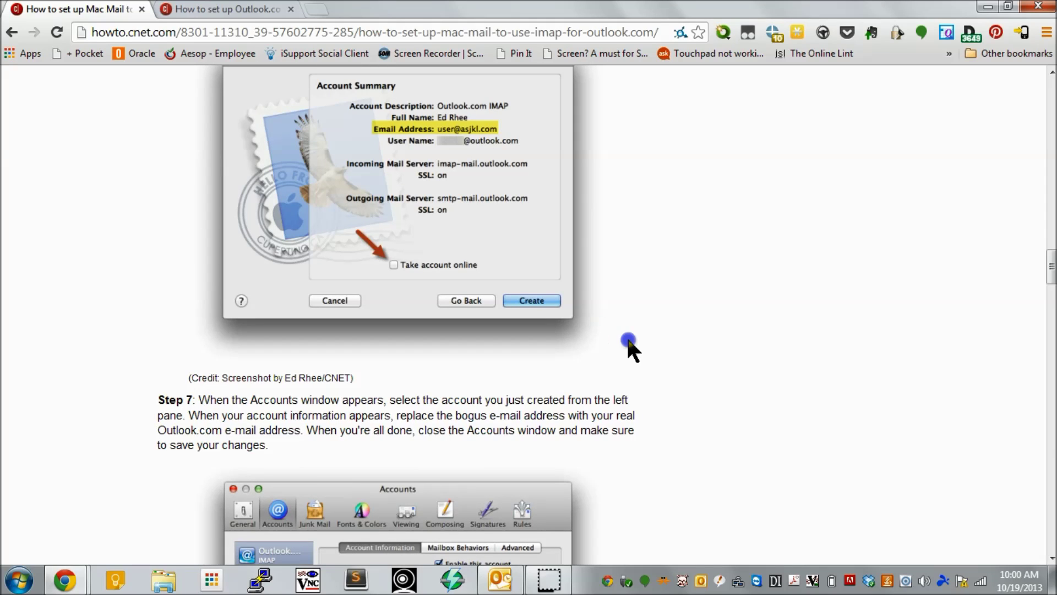
pyautogui.scroll(-6, 628, 342)
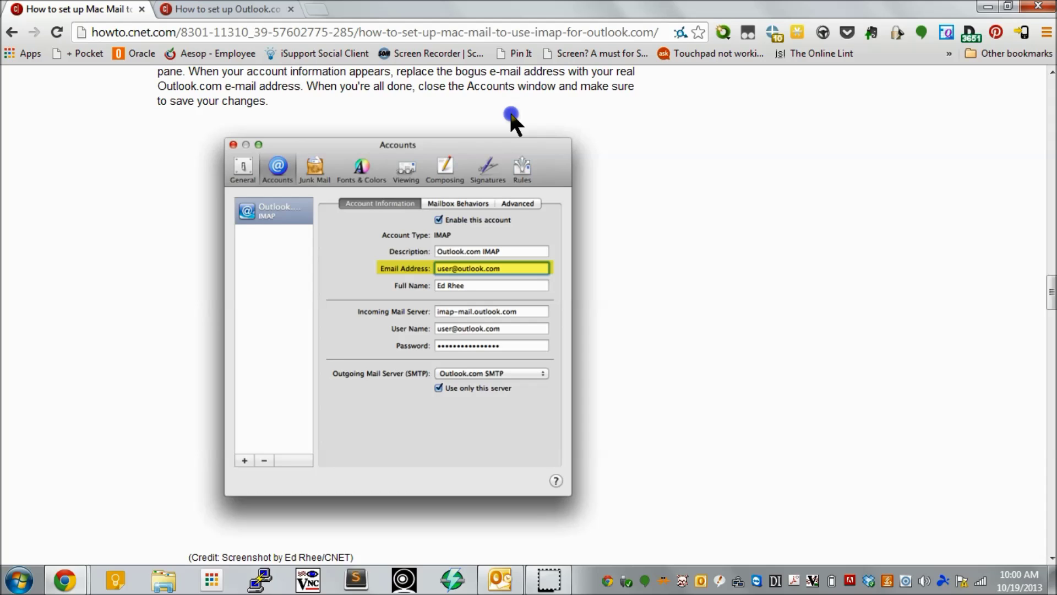
pyautogui.click(431, 32)
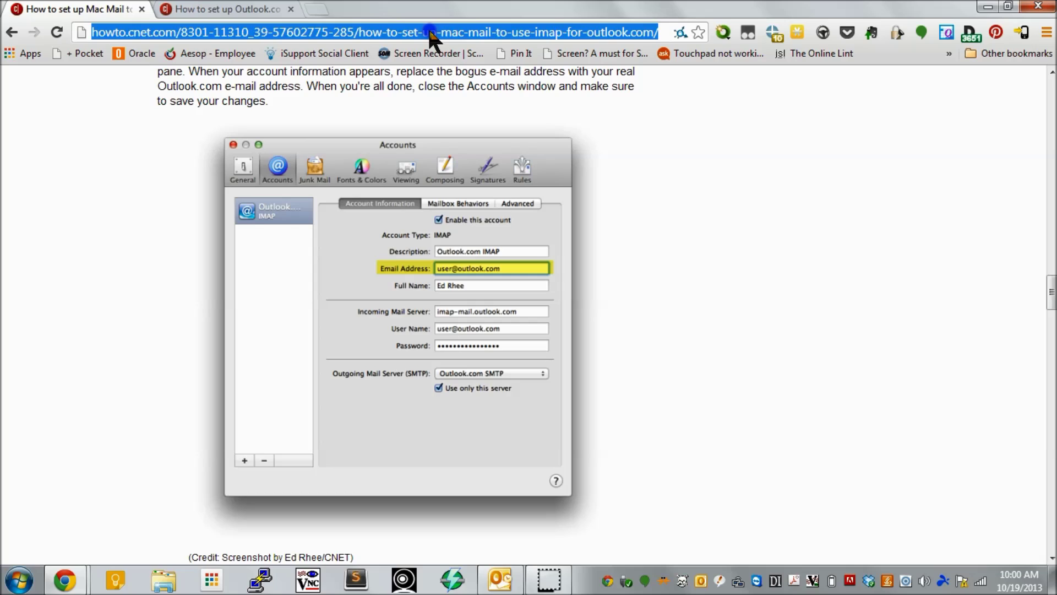
pyautogui.click(495, 126)
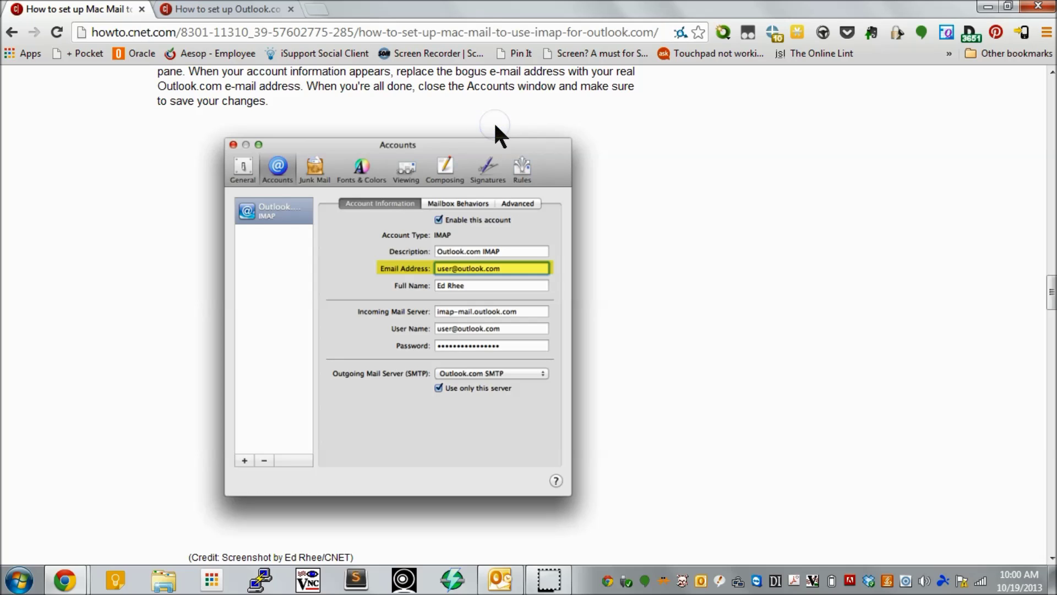